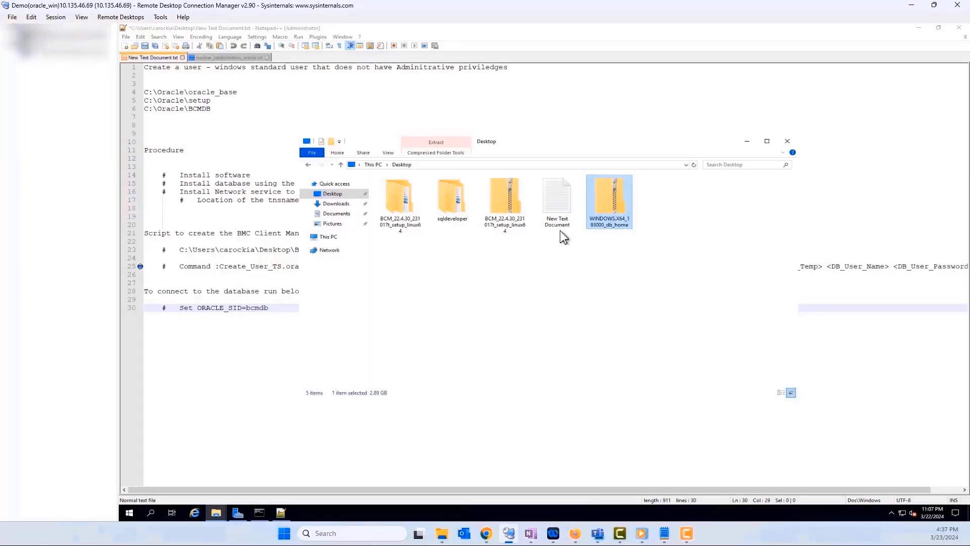
Point out the sqldeveloper and BCM setup folders, then minimize Explorer to show the Oracle setup notes.
left_click(462, 225)
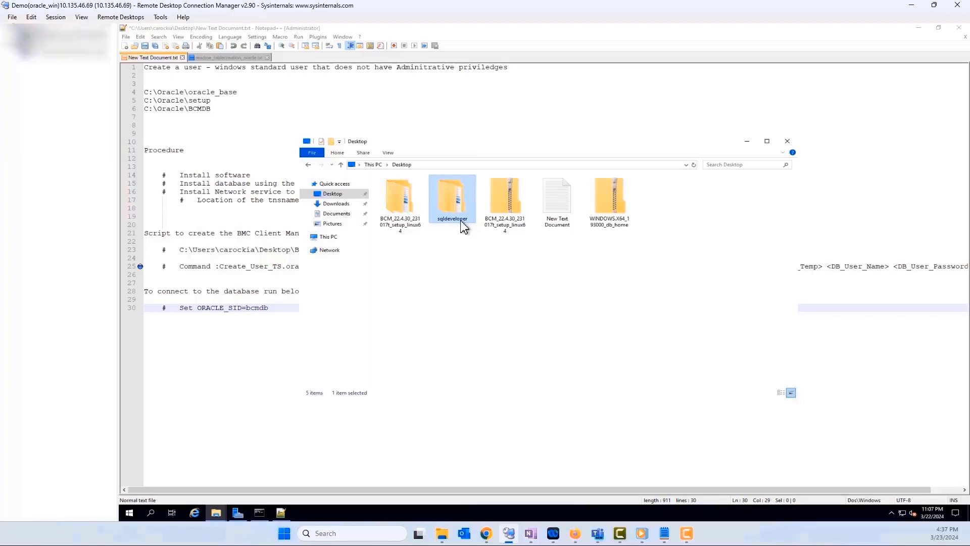
left_click(414, 230)
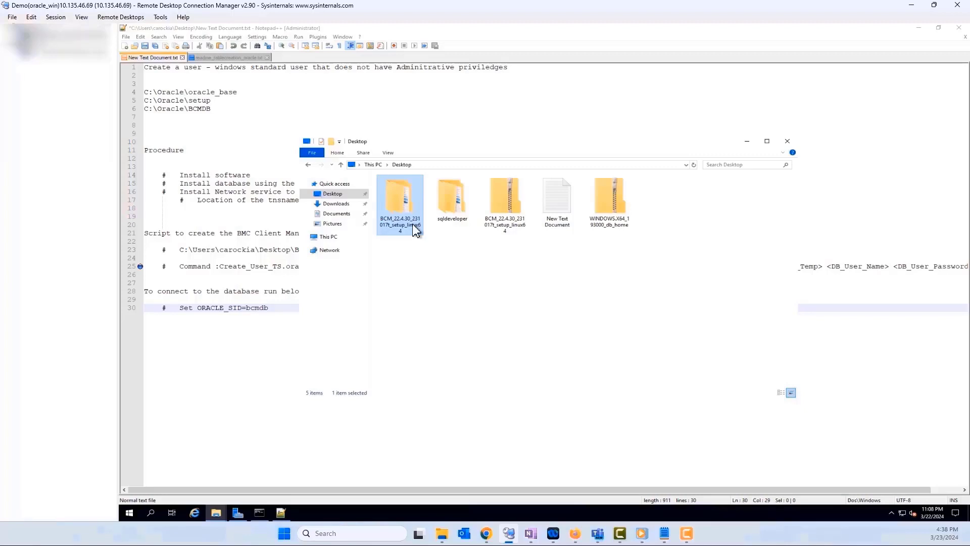
left_click(747, 141)
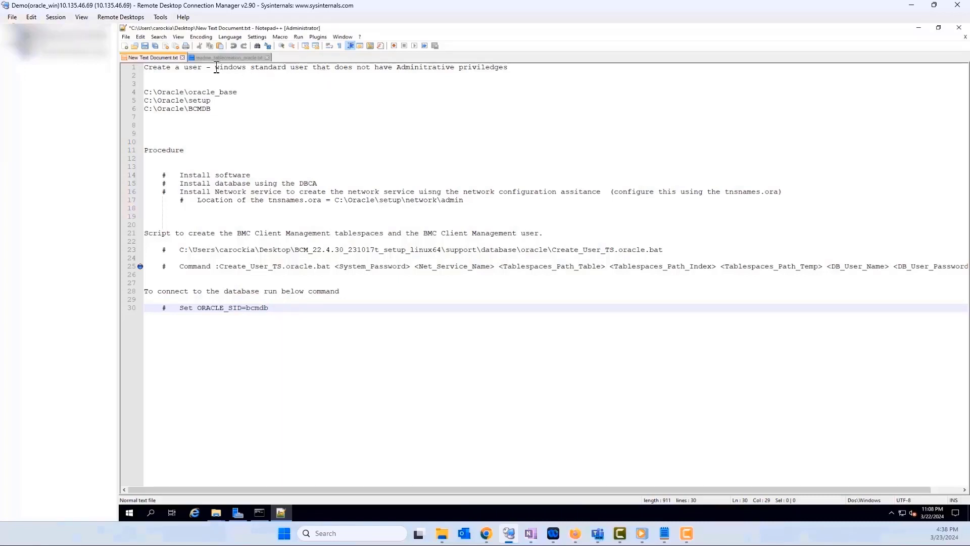
left_click_drag(217, 70, 291, 67)
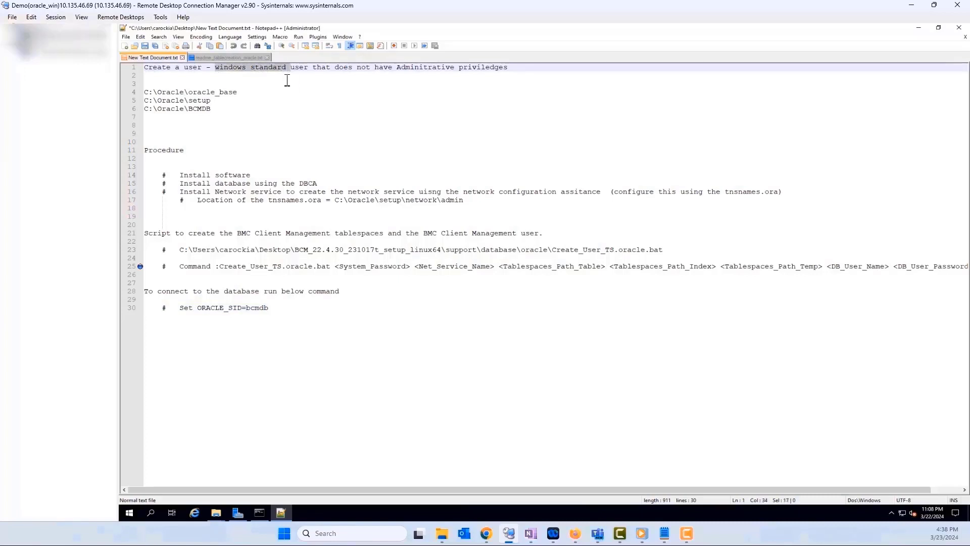
left_click(287, 81)
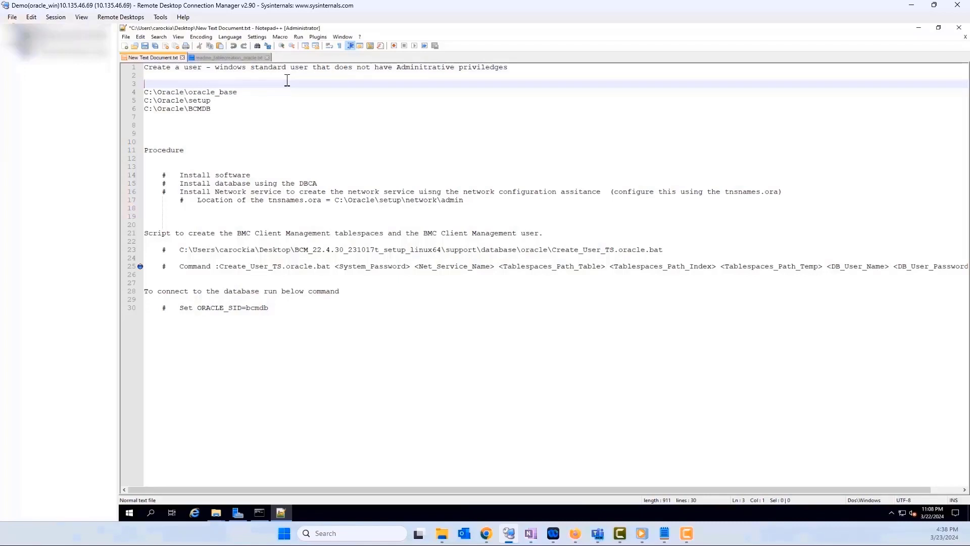
left_click(247, 119)
left_click(242, 92)
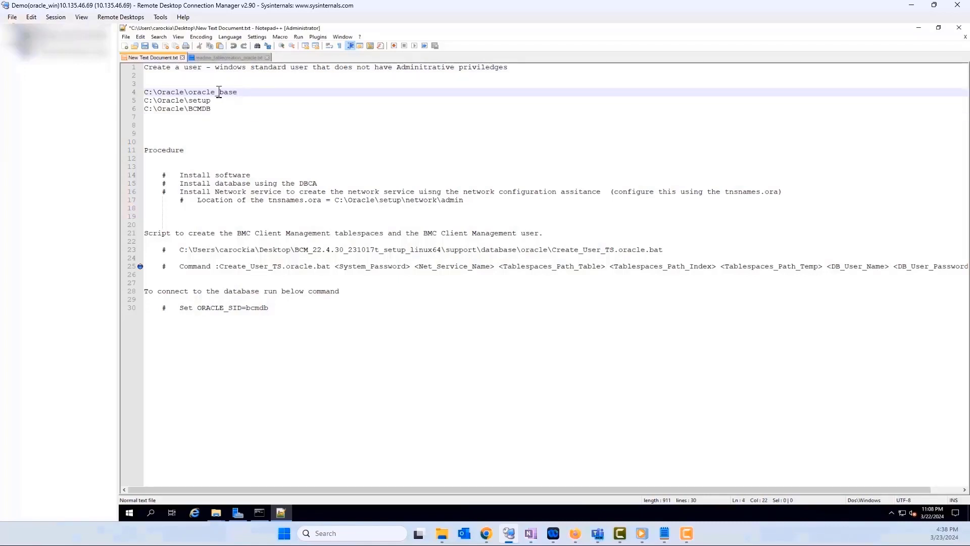
left_click_drag(238, 92, 143, 93)
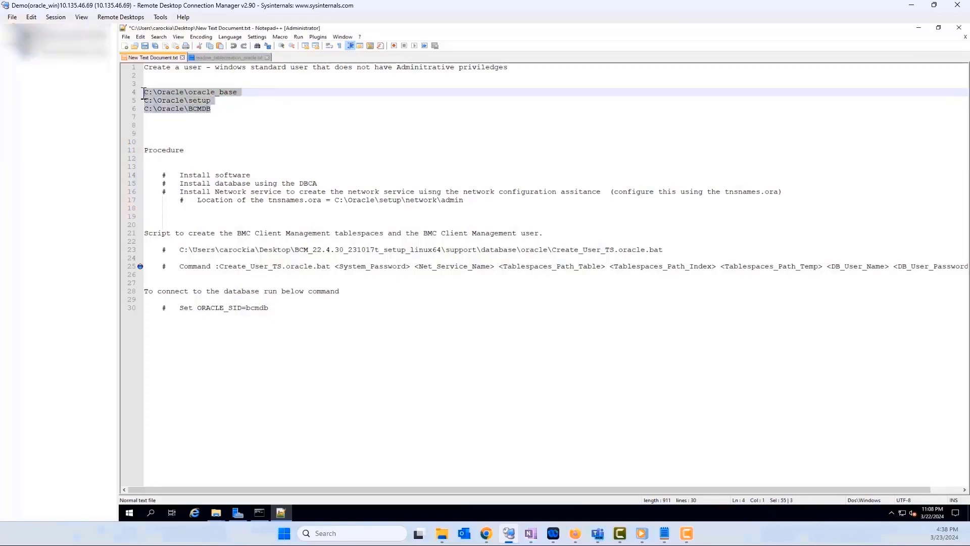
left_click(231, 118)
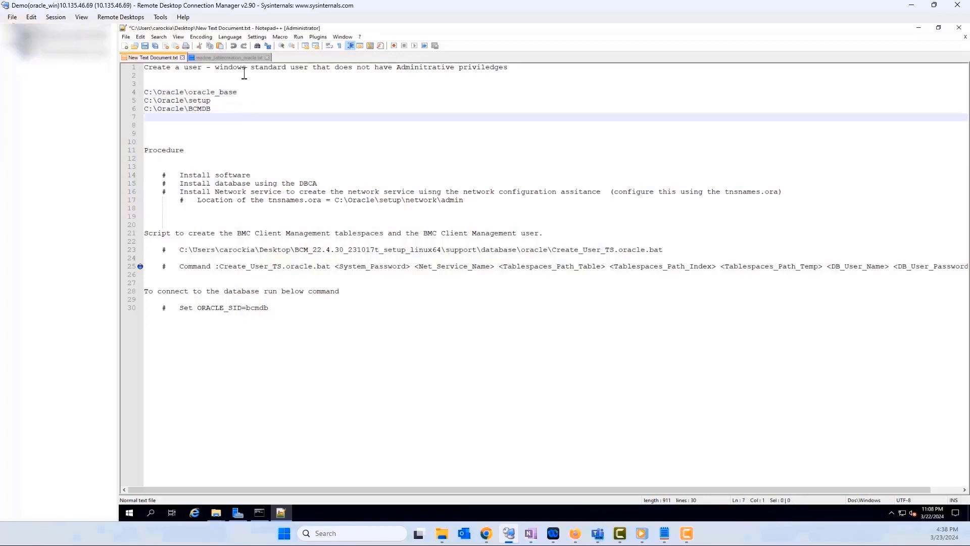
left_click(255, 92)
double_click(200, 91)
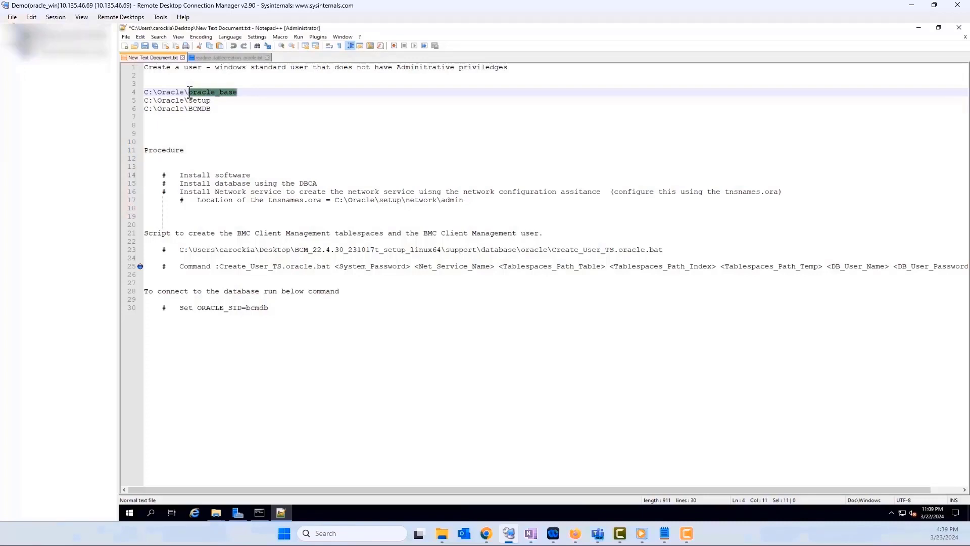
left_click(213, 104)
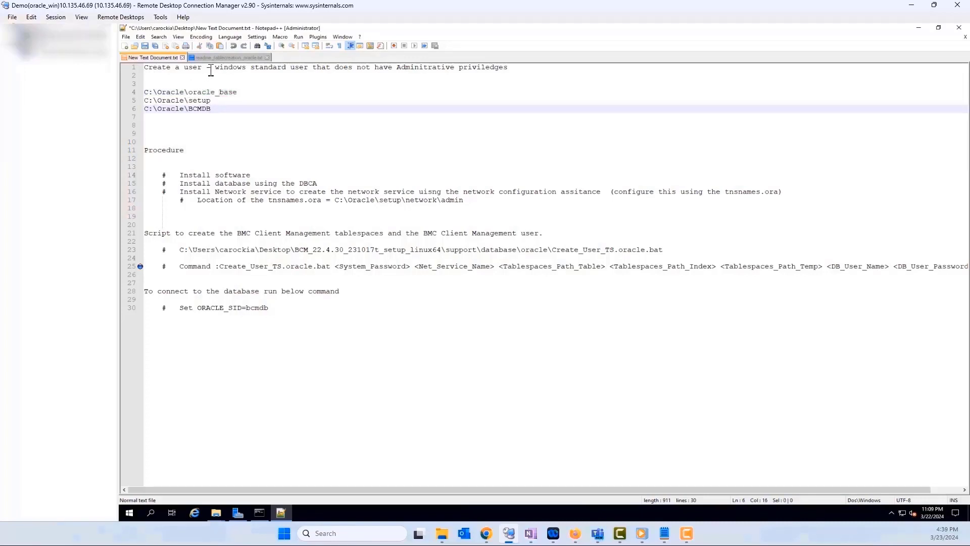
left_click_drag(210, 68, 260, 69)
left_click_drag(211, 100, 189, 102)
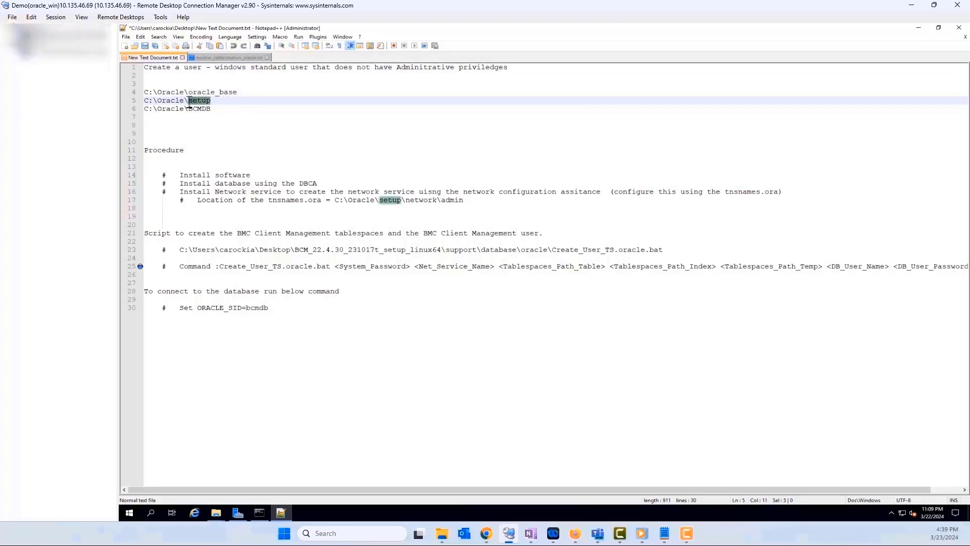
left_click(233, 101)
left_click_drag(216, 102, 189, 109)
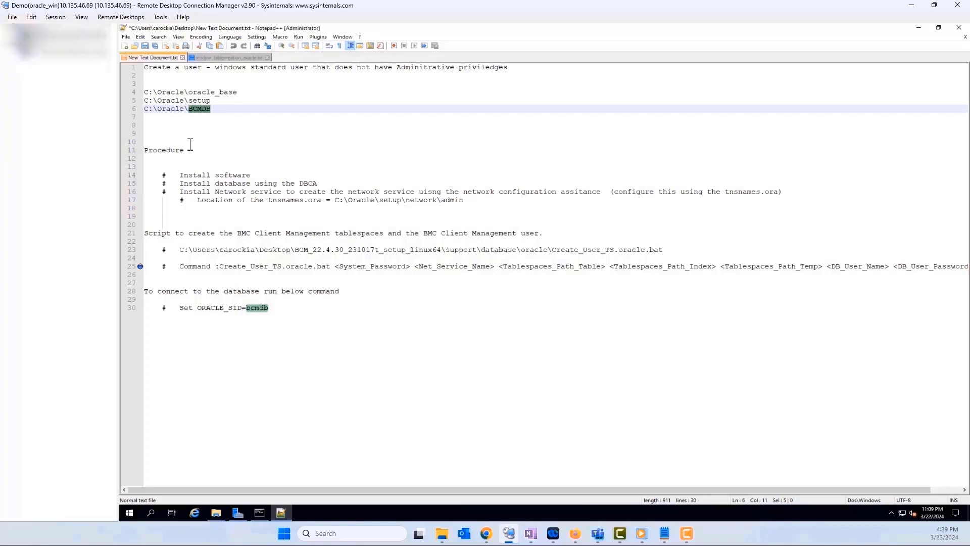
left_click(181, 175)
left_click_drag(196, 152, 140, 151)
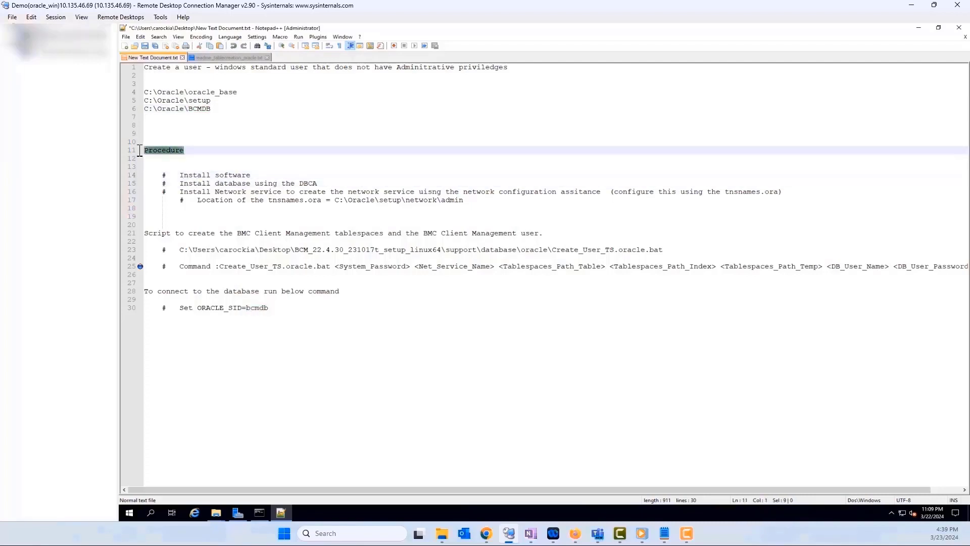
left_click(207, 241)
left_click_drag(181, 175, 261, 173)
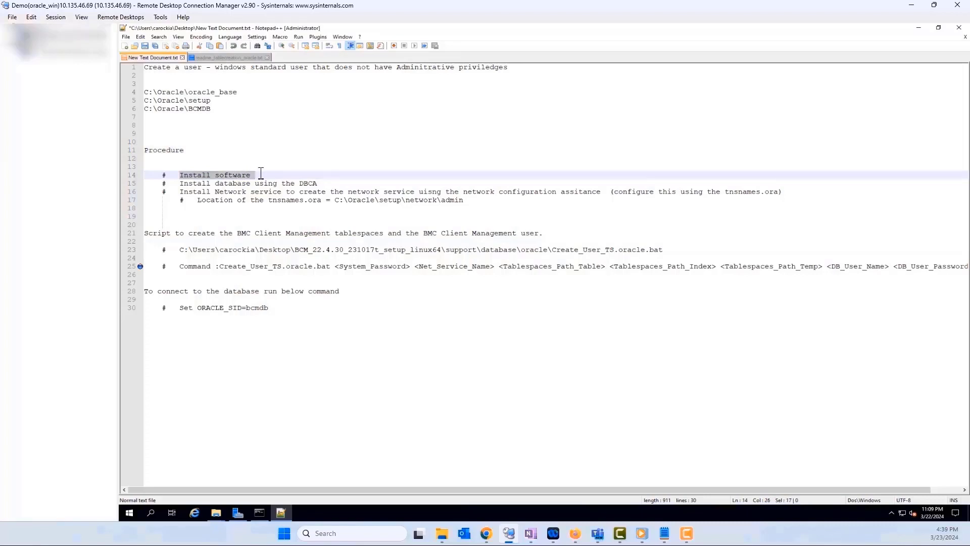
left_click_drag(210, 183, 281, 183)
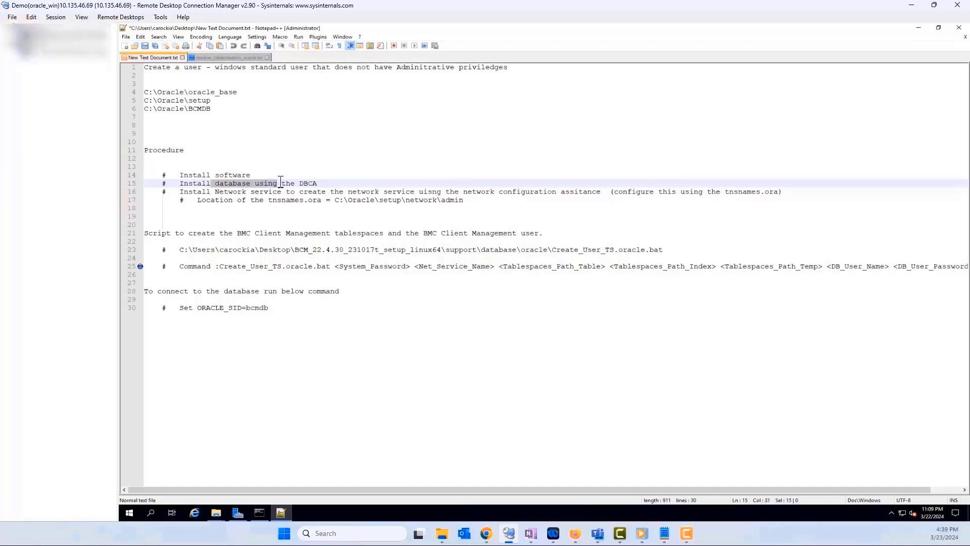
left_click(217, 191)
left_click_drag(216, 193, 307, 194)
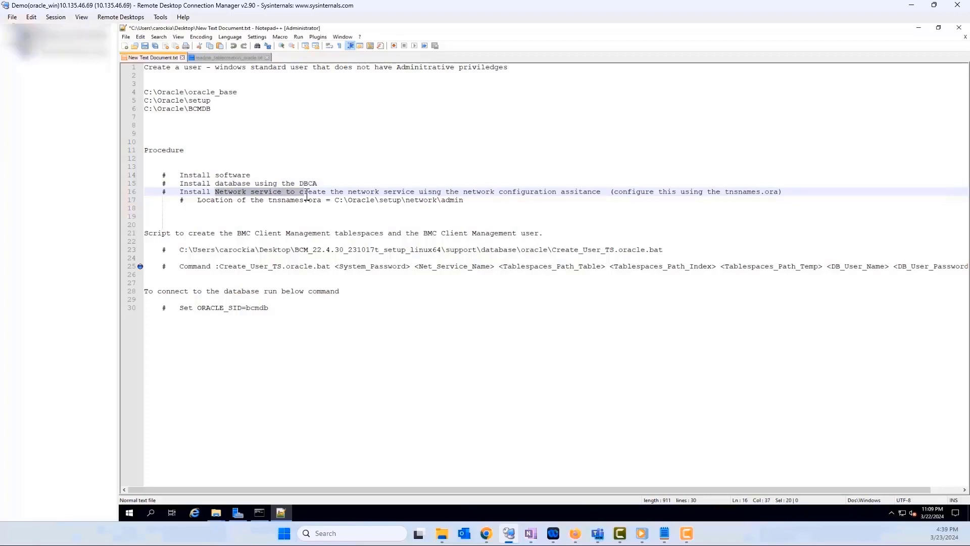
left_click(345, 192)
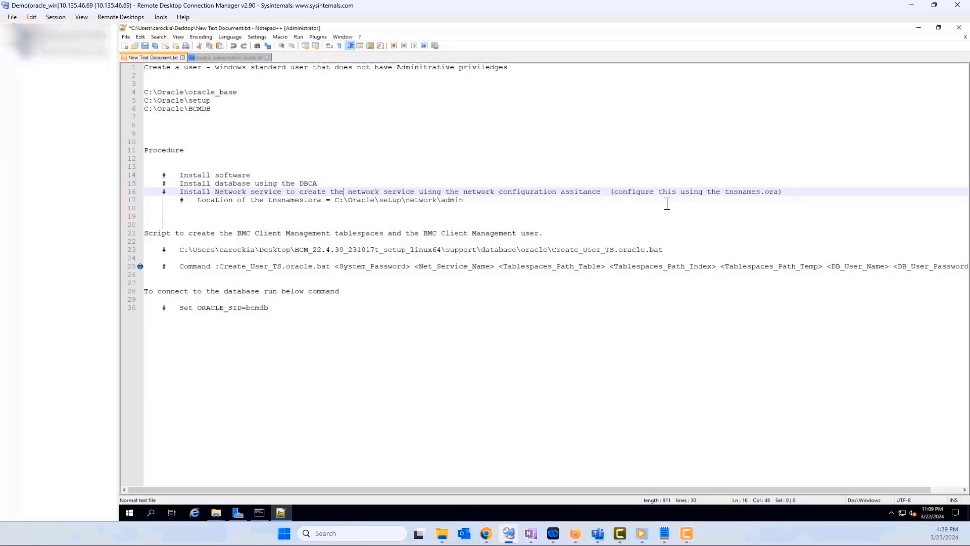
left_click_drag(605, 192, 455, 193)
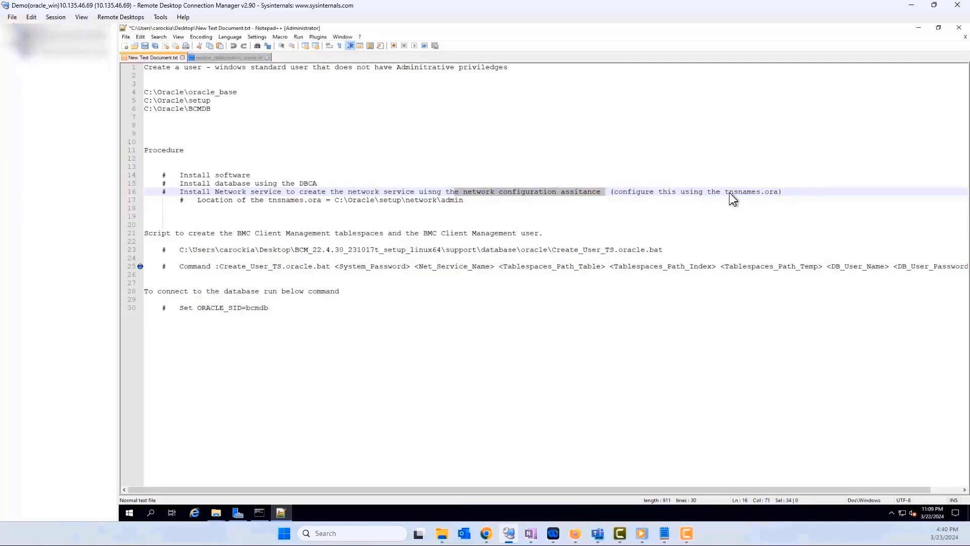
left_click_drag(778, 192, 724, 192)
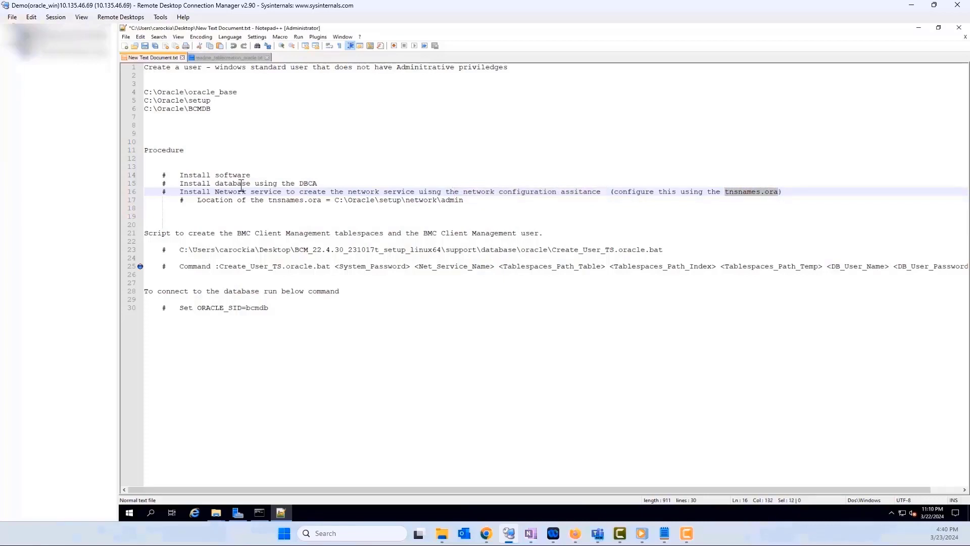
left_click(255, 221)
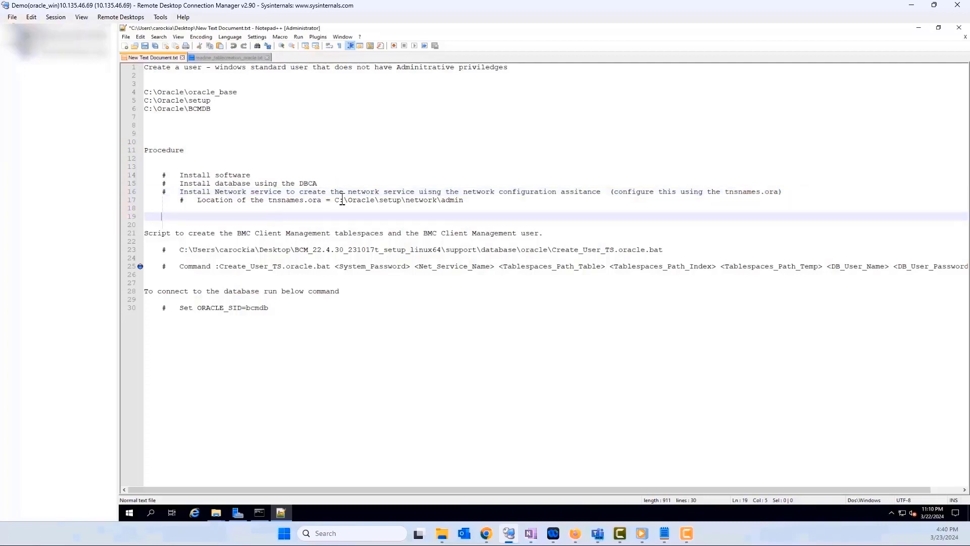
left_click_drag(334, 200, 487, 203)
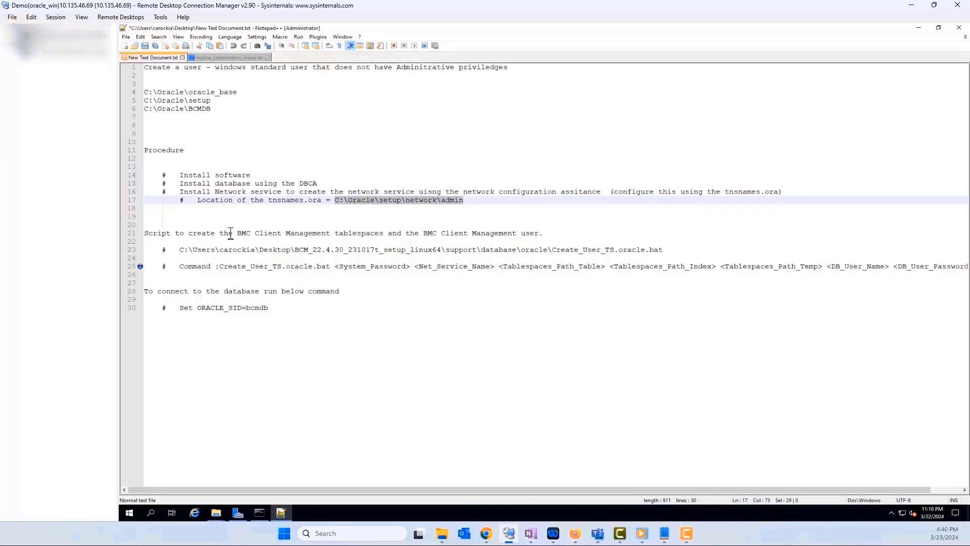
left_click_drag(237, 233, 391, 233)
left_click_drag(544, 233, 445, 233)
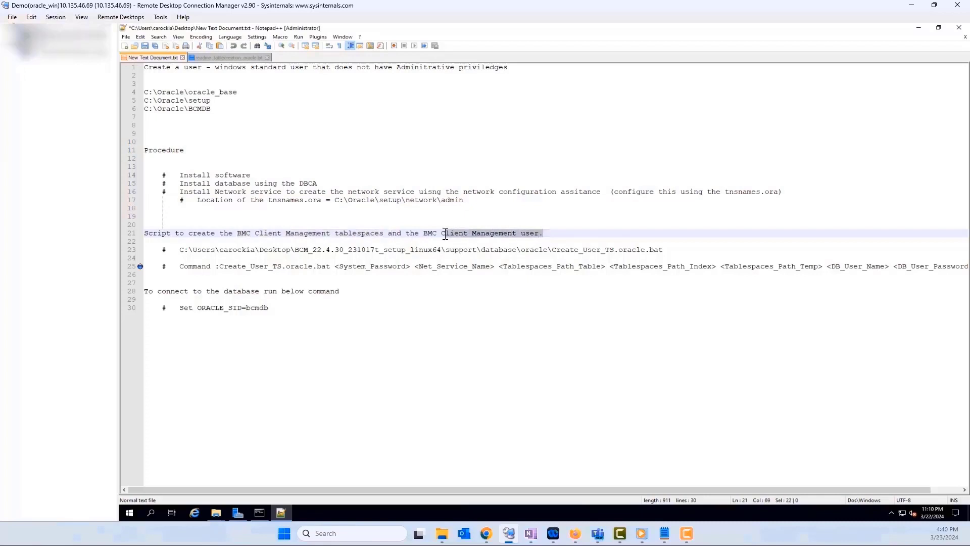
left_click_drag(180, 250, 686, 251)
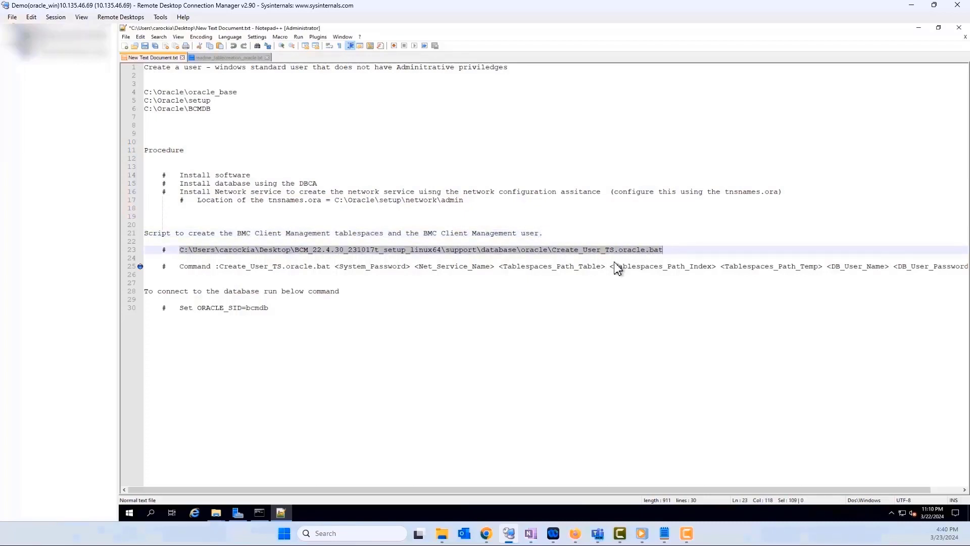
left_click_drag(220, 266, 860, 268)
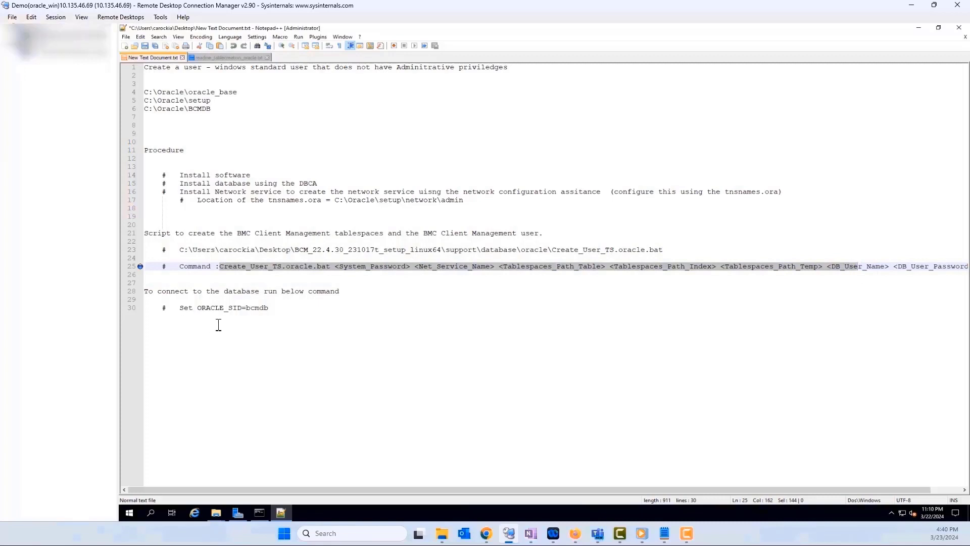
left_click(293, 316)
left_click_drag(305, 310, 178, 309)
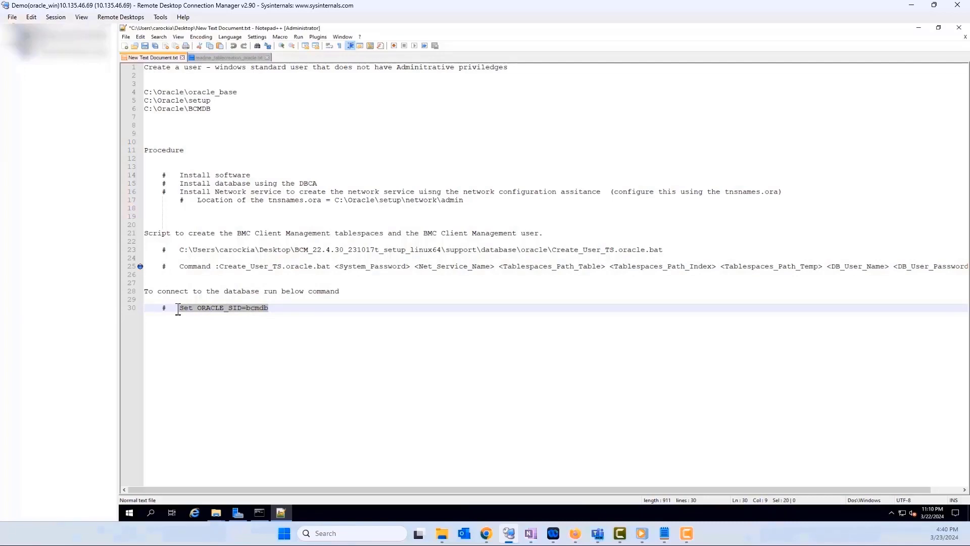
left_click(342, 309)
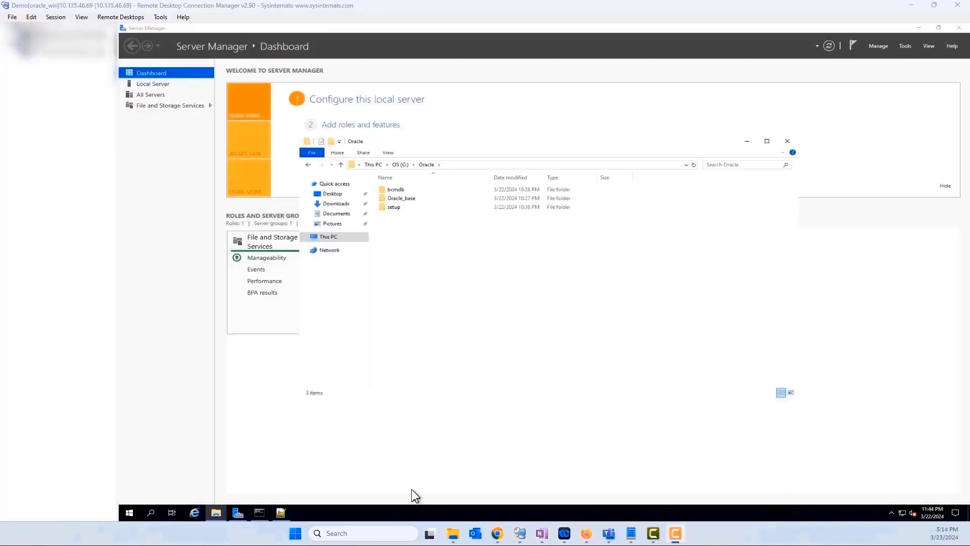
Open C:\Oracle\setup and run setup.exe as administrator.
left_click(396, 208)
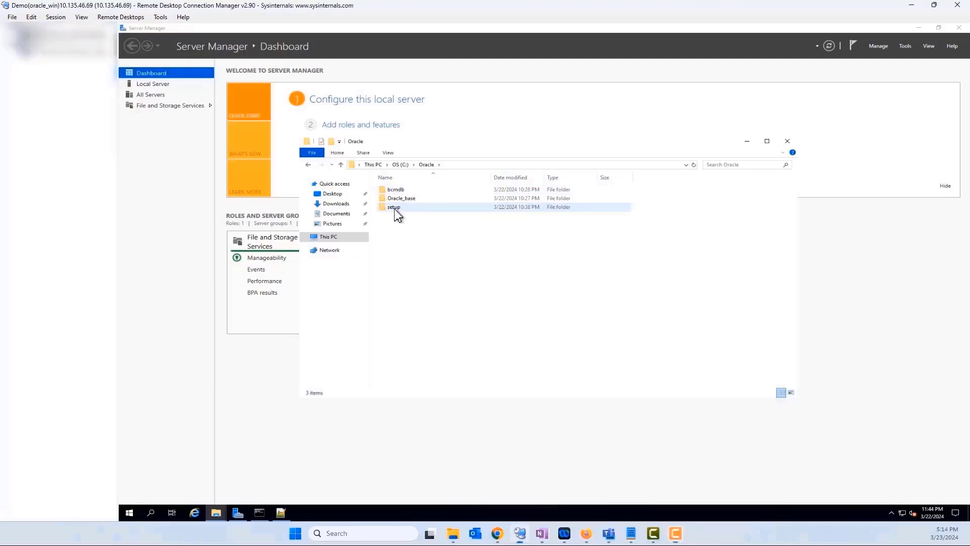
double_click(395, 208)
scroll(451, 314, "down", 15)
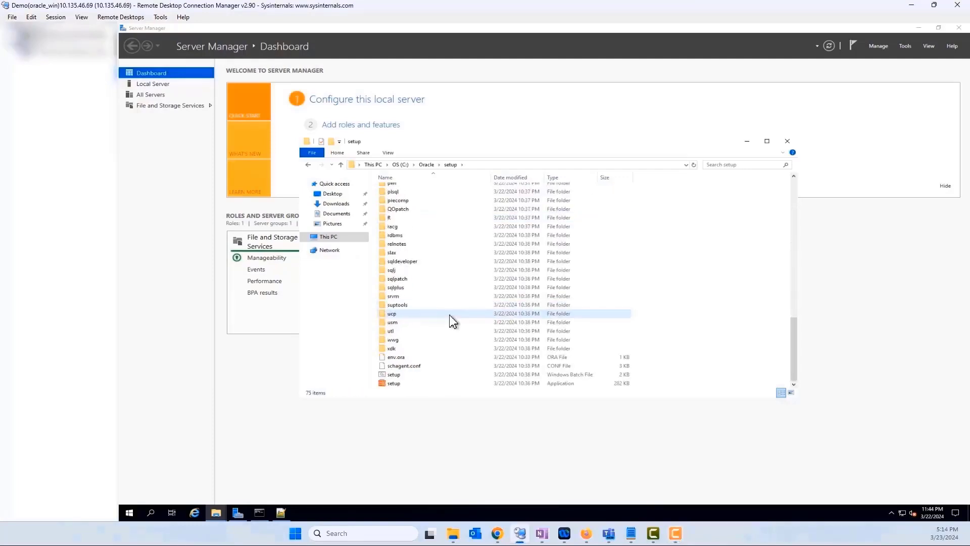
right_click(398, 383)
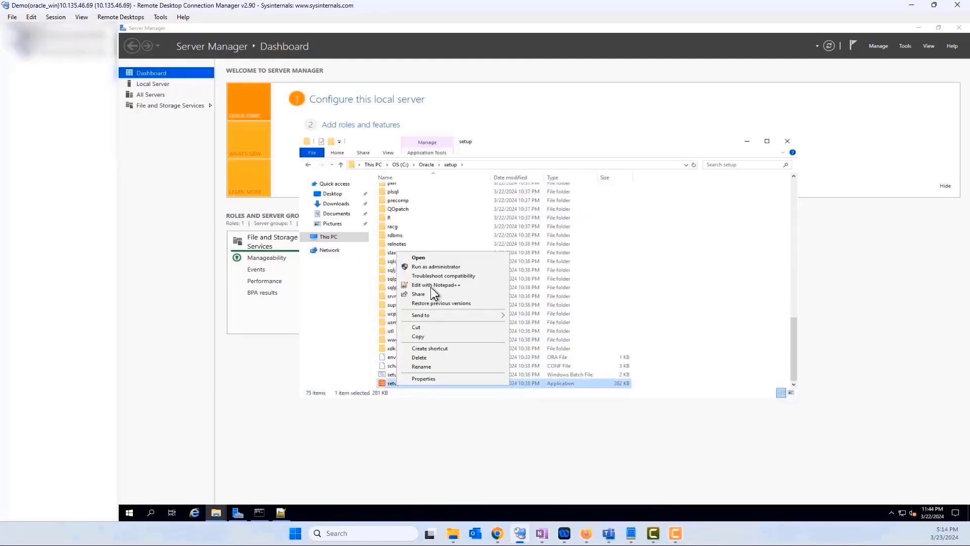
left_click(433, 266)
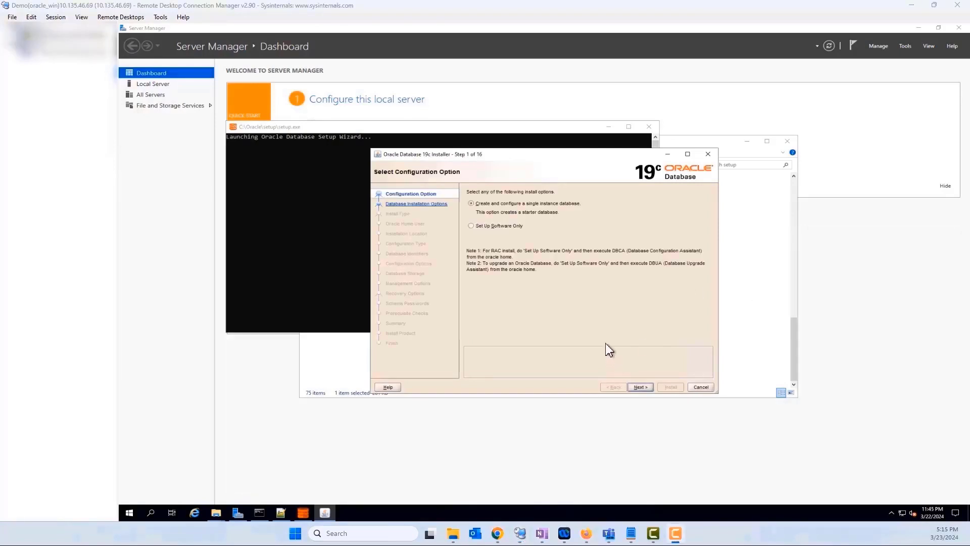
Choose a software-only, single-instance, Enterprise Edition installation.
left_click(485, 227)
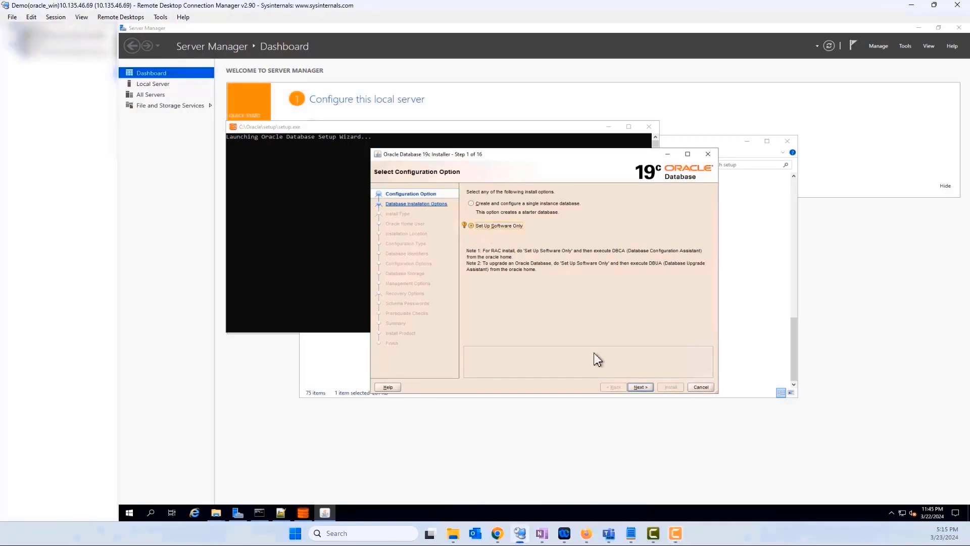
left_click(640, 387)
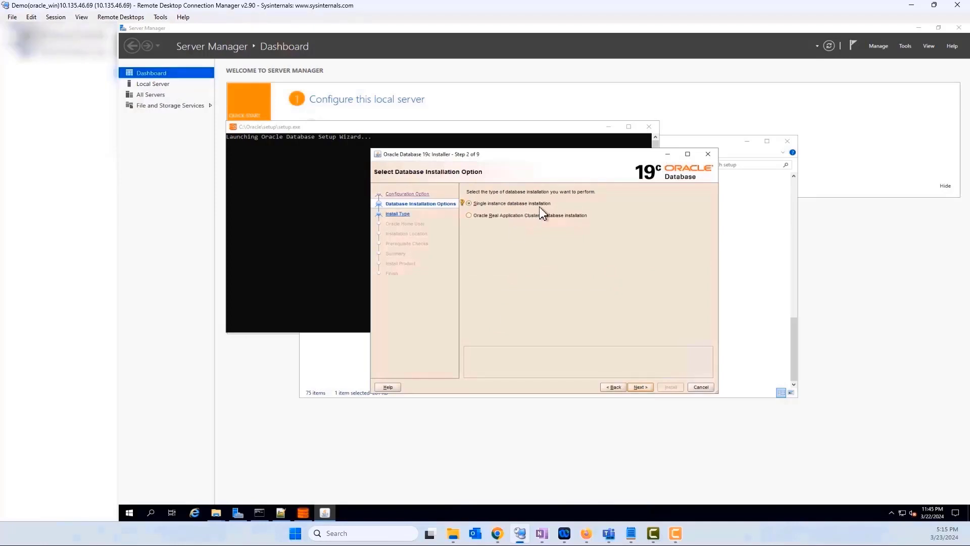
left_click(646, 387)
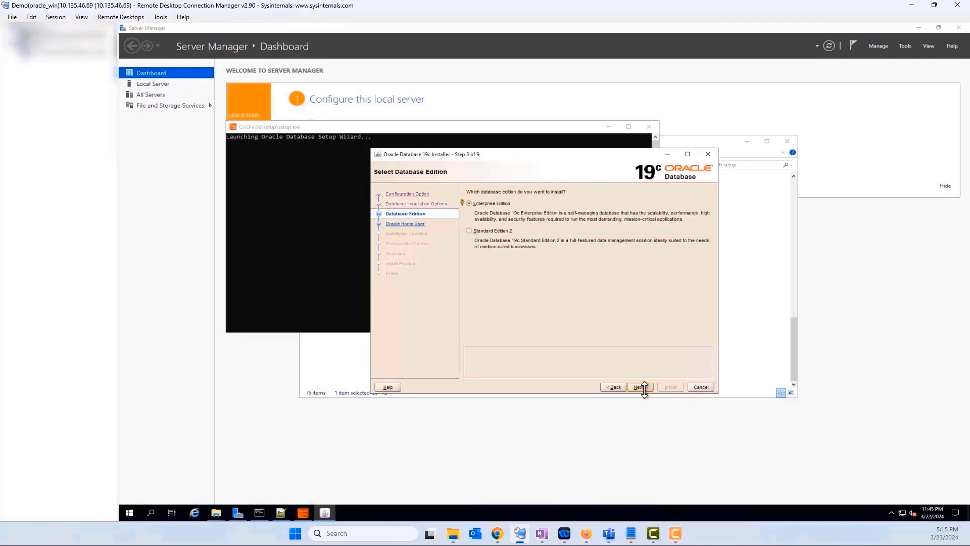
left_click(641, 387)
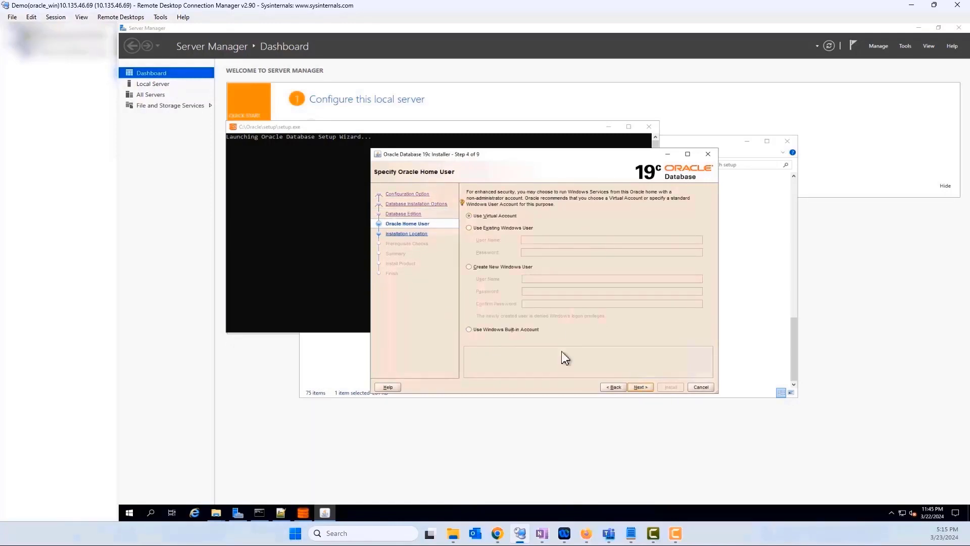
Make a new Windows user 'ora' own the Oracle home, entering and confirming its password.
left_click(469, 267)
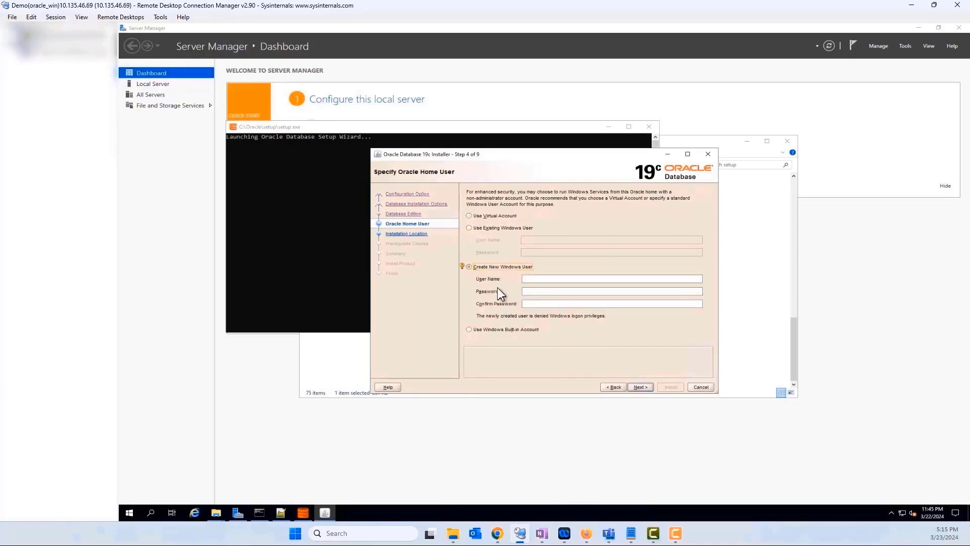
left_click(539, 280)
type("ora")
left_click(541, 289)
type("Oracle123")
left_click(541, 303)
type("Oracle123")
left_click(640, 388)
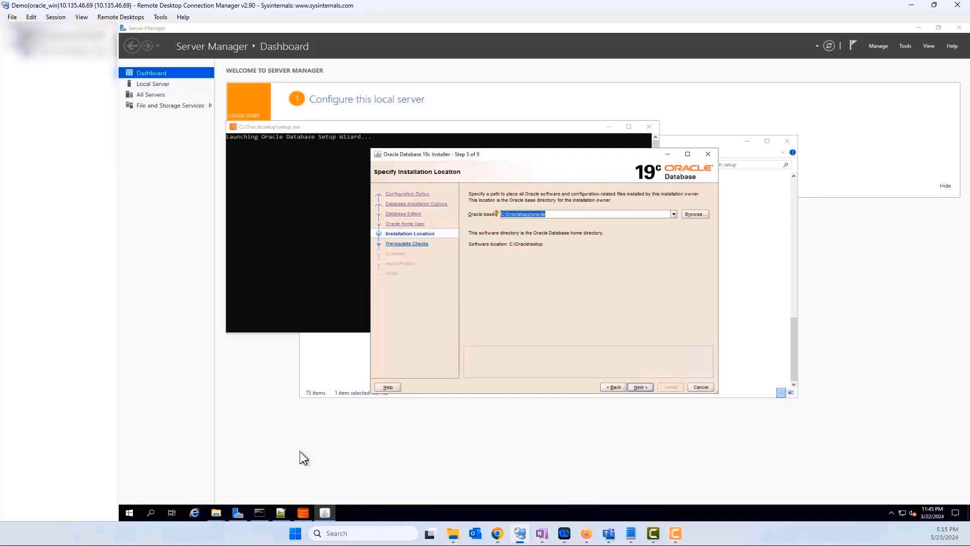
Copy the C:\Oracle\Oracle_base path from Explorer into the Oracle base field and proceed to the Summary.
left_click(216, 513)
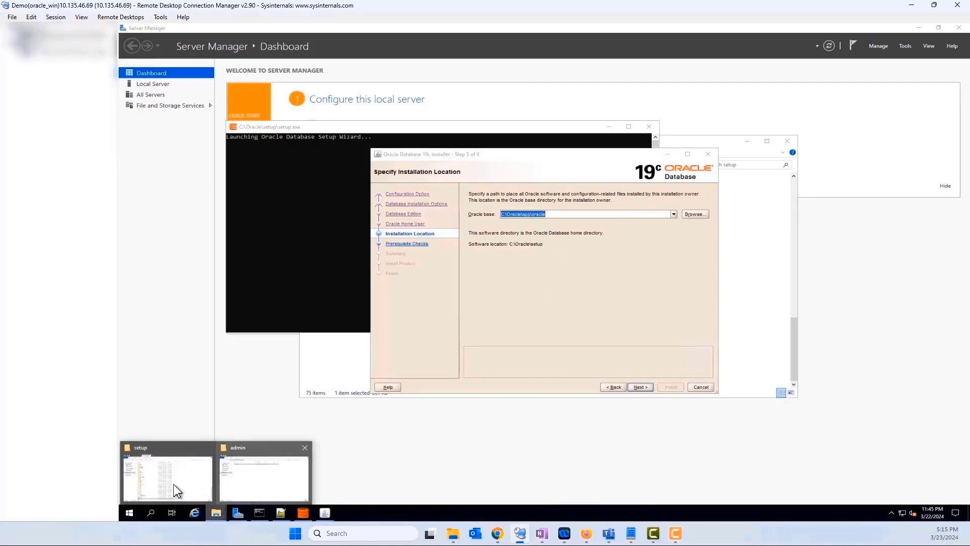
left_click(193, 470)
left_click(427, 164)
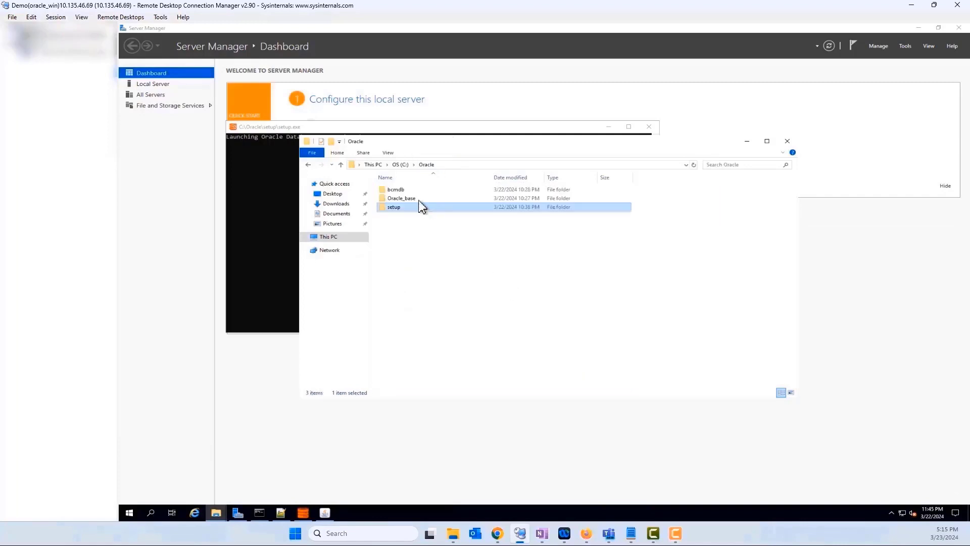
double_click(407, 201)
left_click(496, 165)
key("ctrl+c")
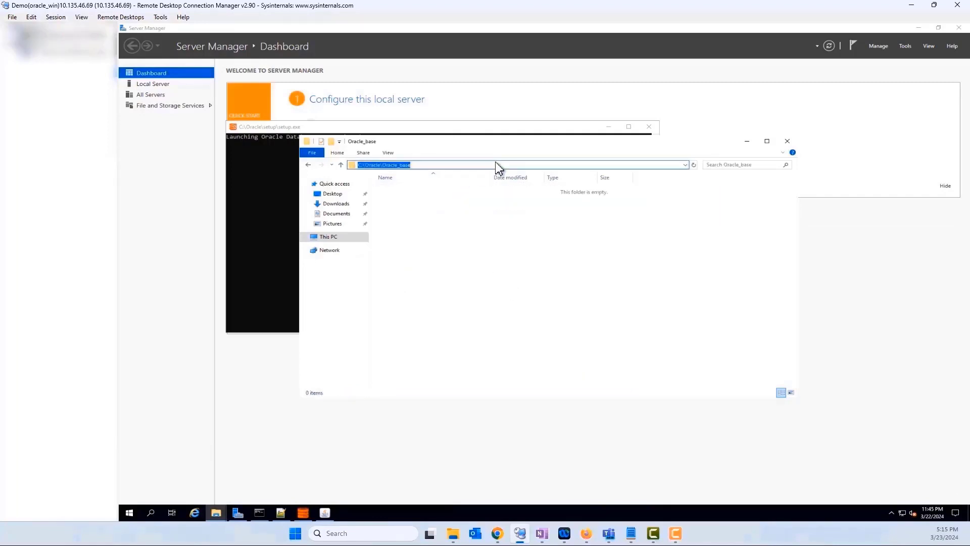
left_click(747, 141)
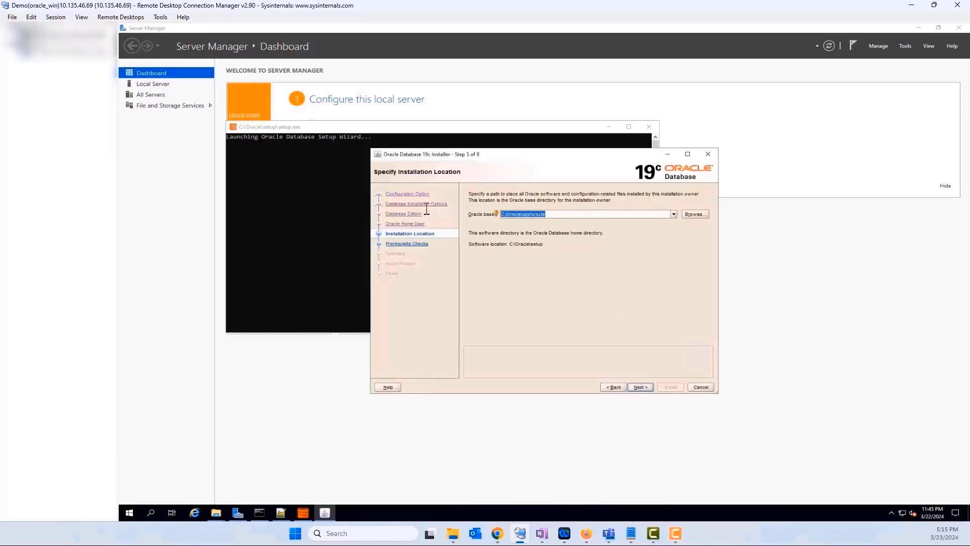
key("ctrl+v")
left_click(648, 386)
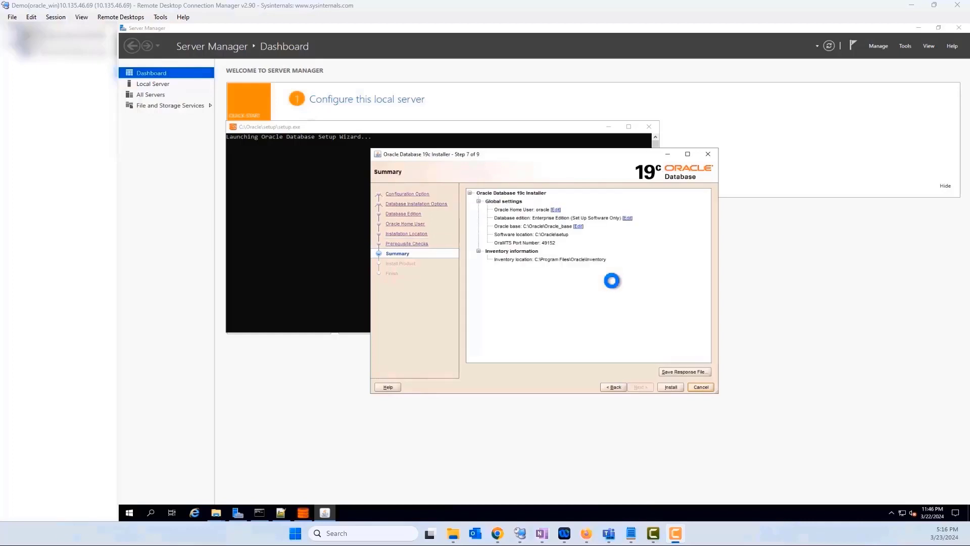
Run the software-only install through to Step 9 Finish, then close the installer.
left_click(669, 390)
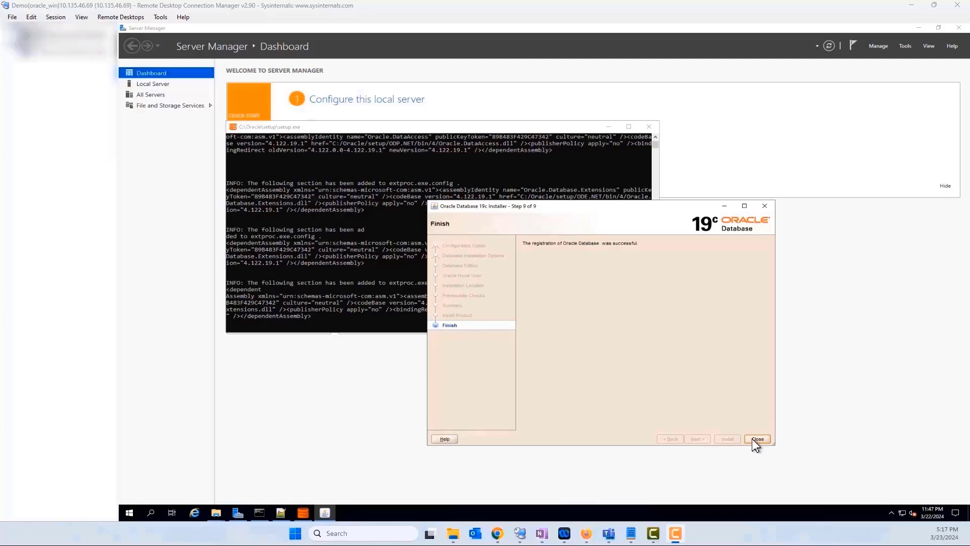
left_click(552, 210)
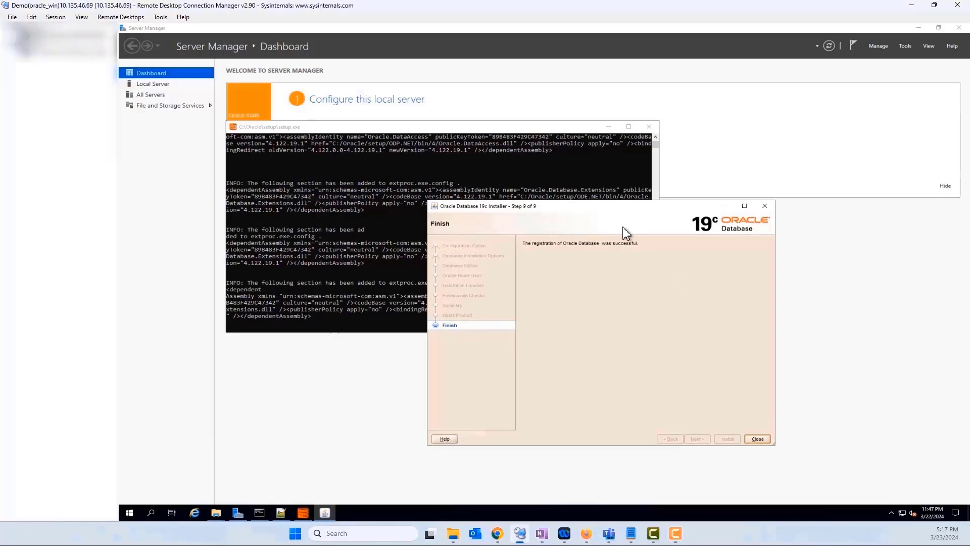
left_click(430, 148)
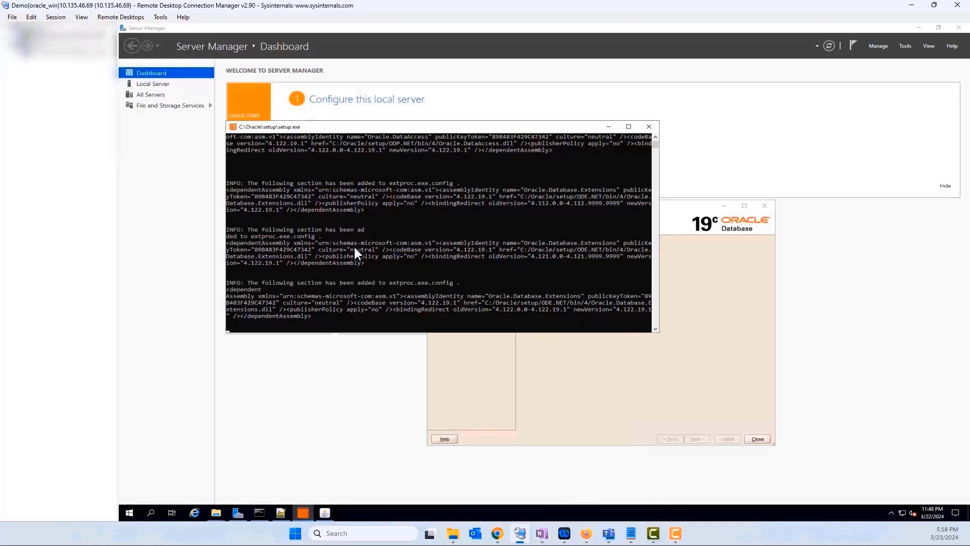
left_click(617, 393)
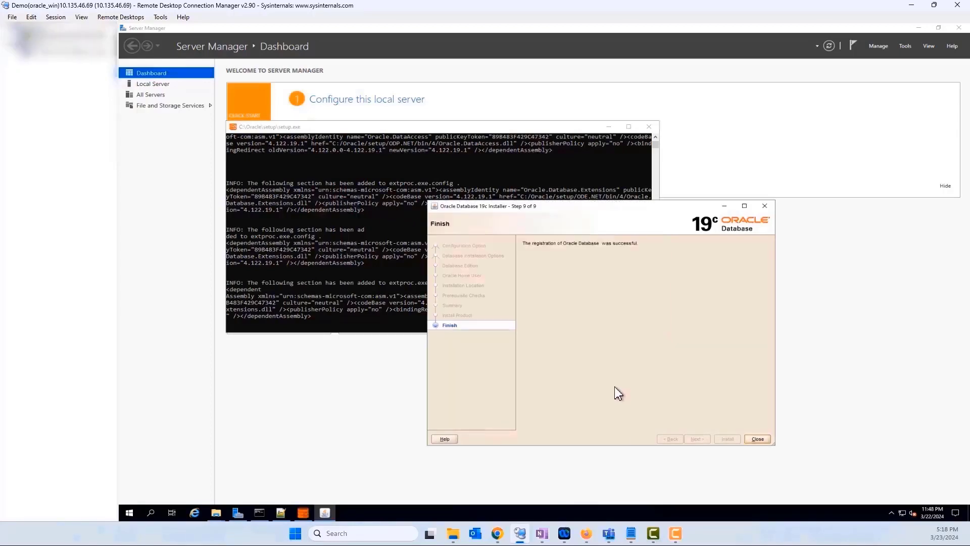
left_click(758, 439)
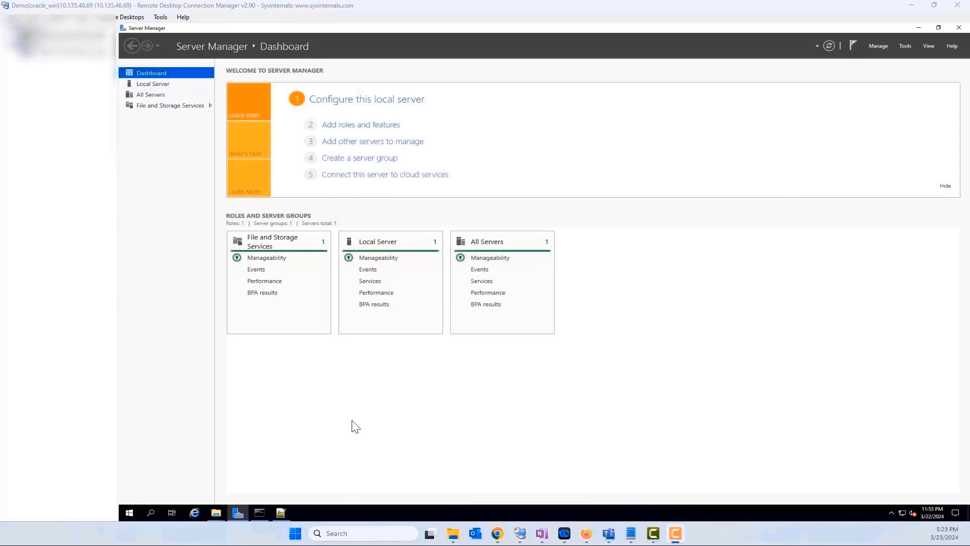
left_click(129, 513)
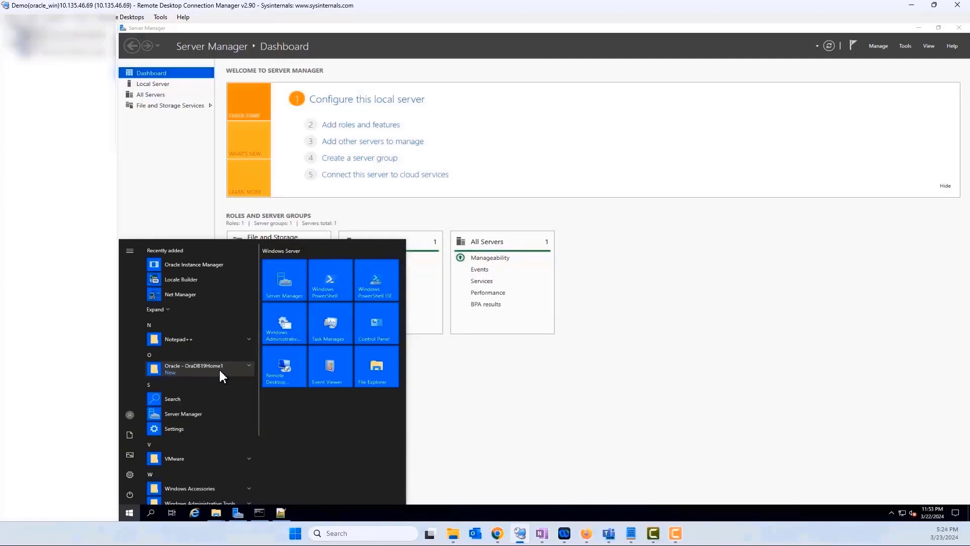
Start Database Configuration Assistant from the Oracle - OraDB19Home1 Start menu group.
left_click(220, 374)
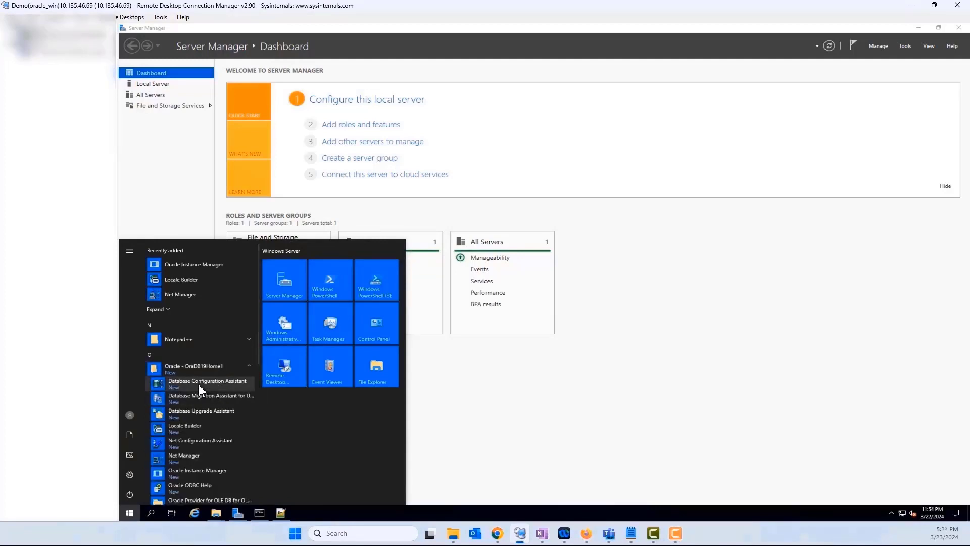
left_click(233, 386)
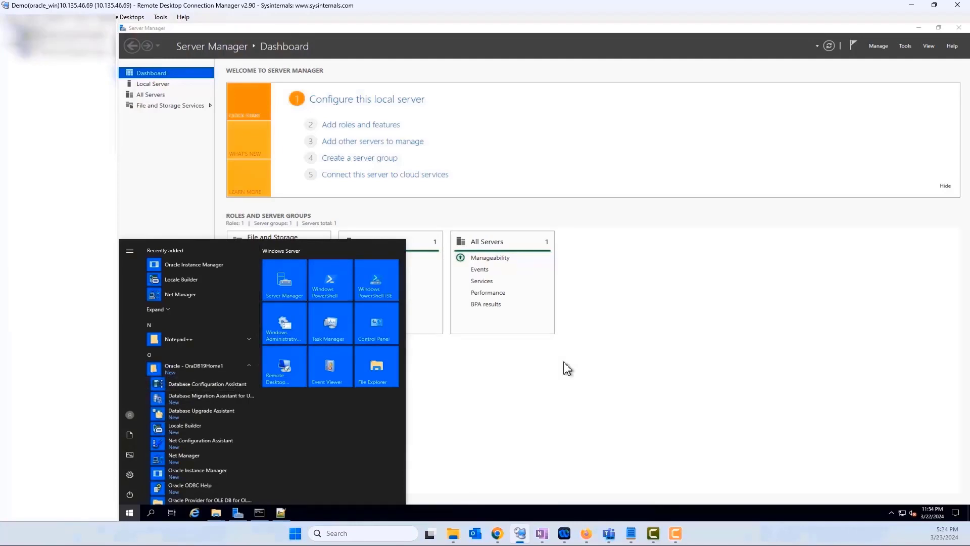
left_click(424, 377)
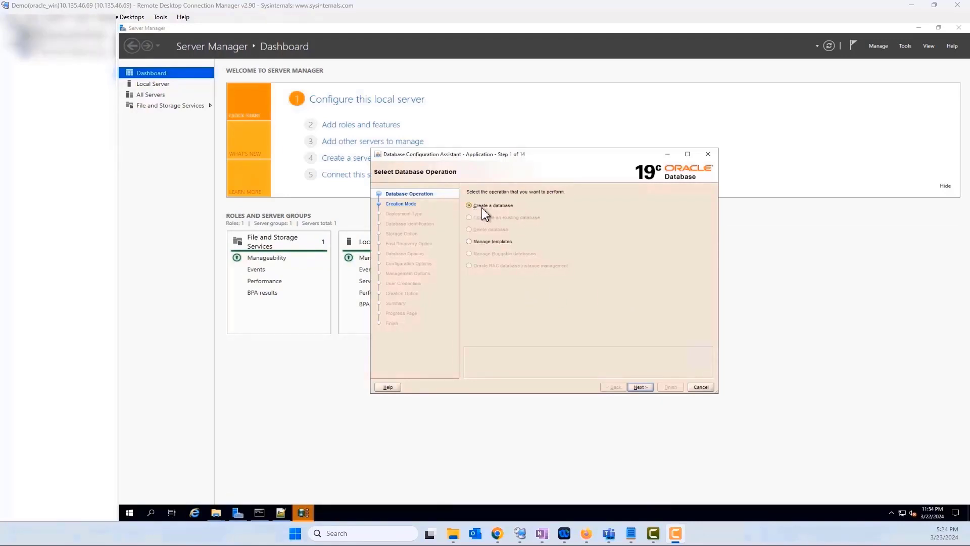
Keep Create a database and choose Advanced configuration mode.
left_click(640, 387)
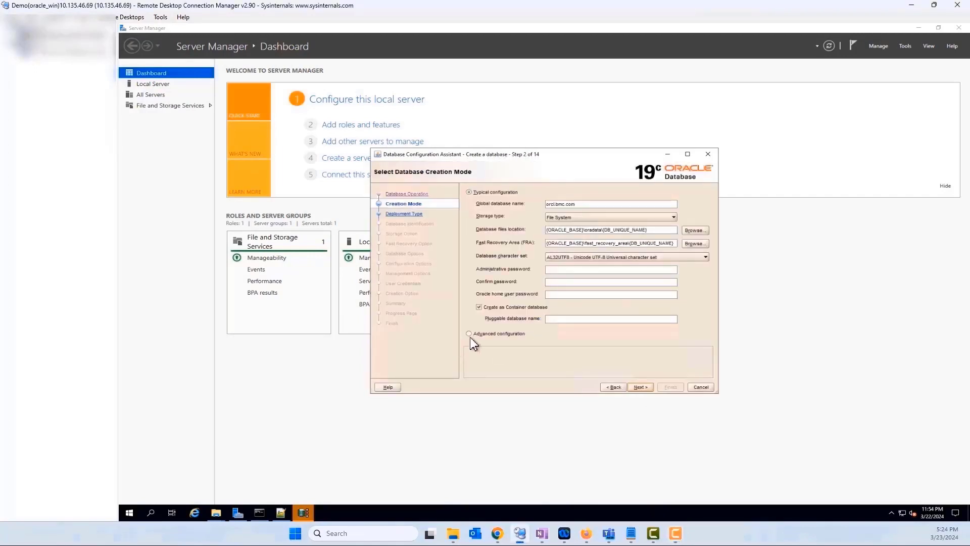
left_click(470, 334)
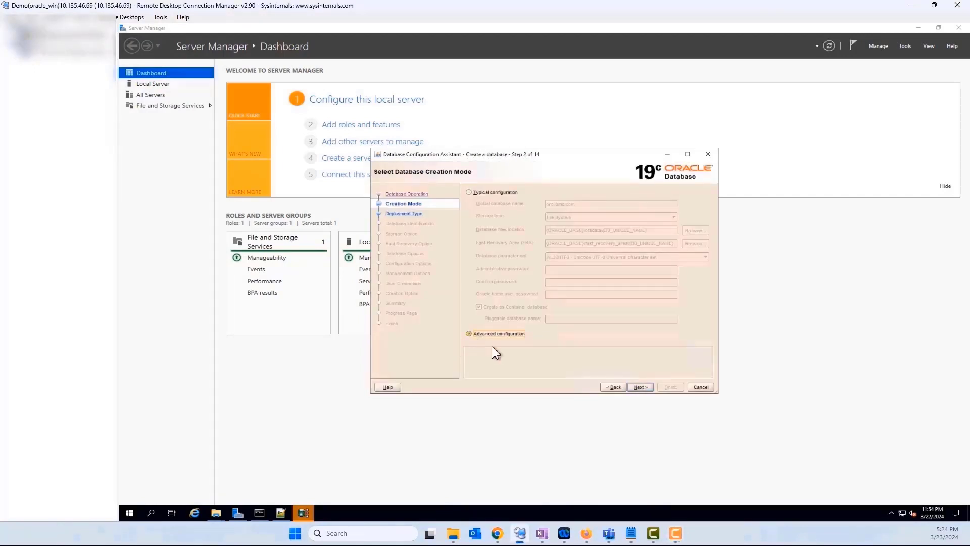
left_click(640, 387)
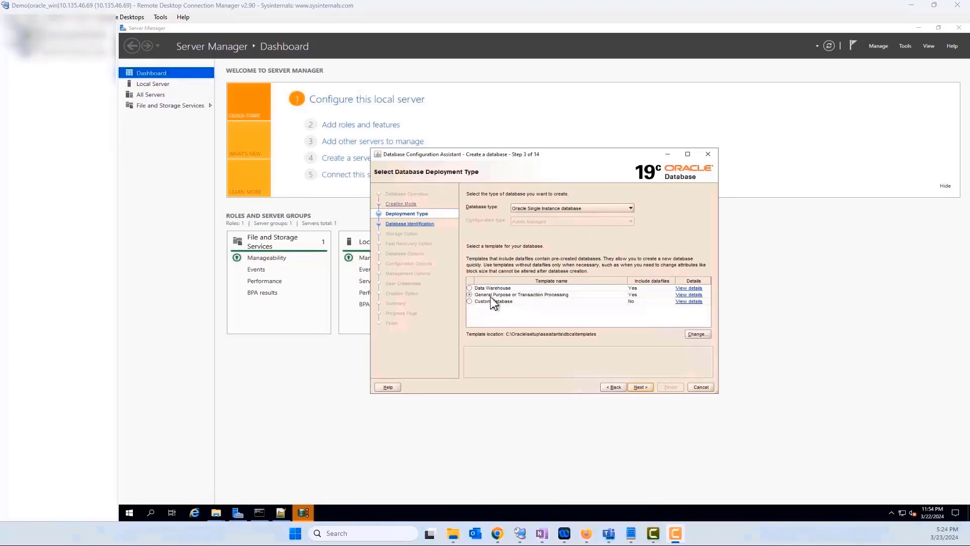
Keep the General Purpose template and name the database bcmdb.bmc.com with SID bcmdb.
left_click(640, 387)
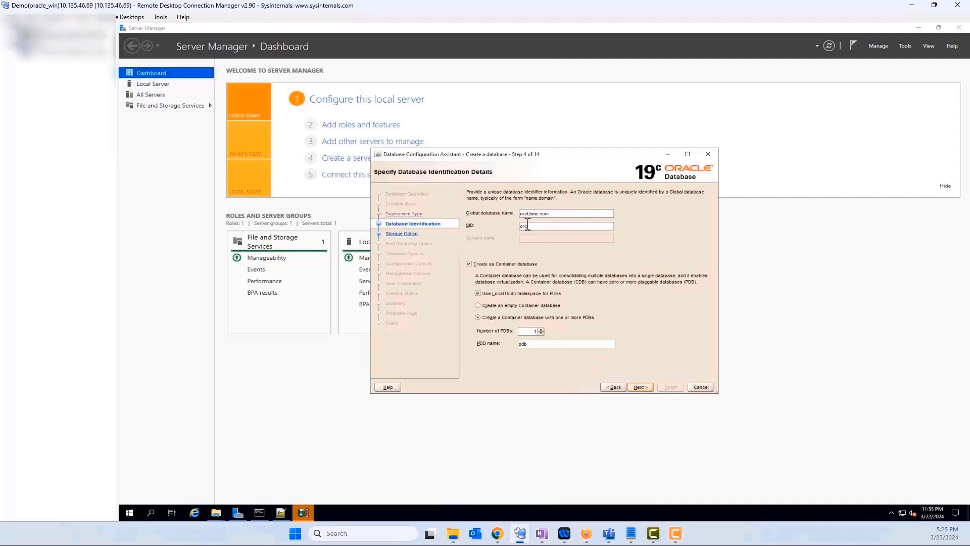
left_click_drag(530, 213, 508, 213)
type("bcmdb")
key("ctrl+a")
left_click_drag(570, 214, 497, 215)
key("Tab")
left_click(571, 226)
left_click_drag(566, 213, 488, 214)
Uncheck Create as Container database and continue to storage options.
left_click(478, 264)
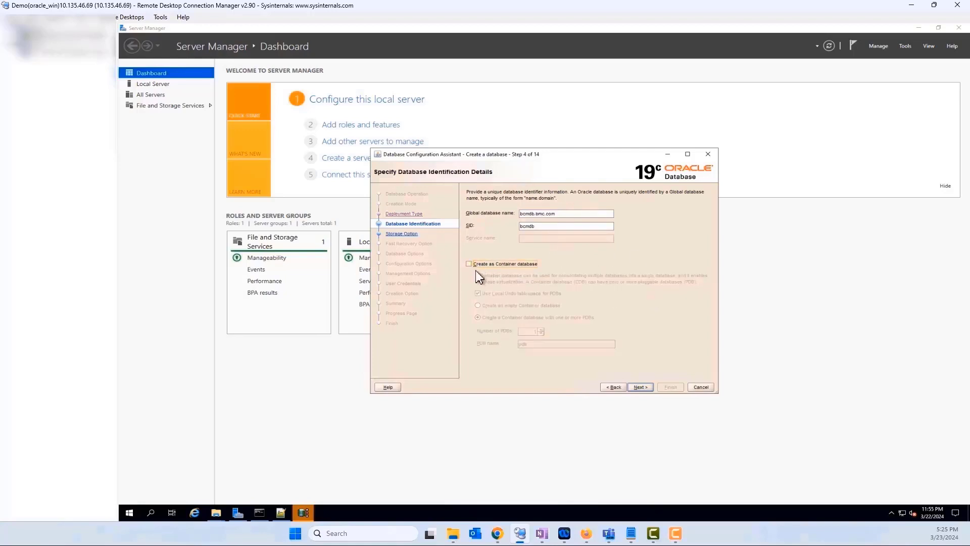
left_click(469, 264)
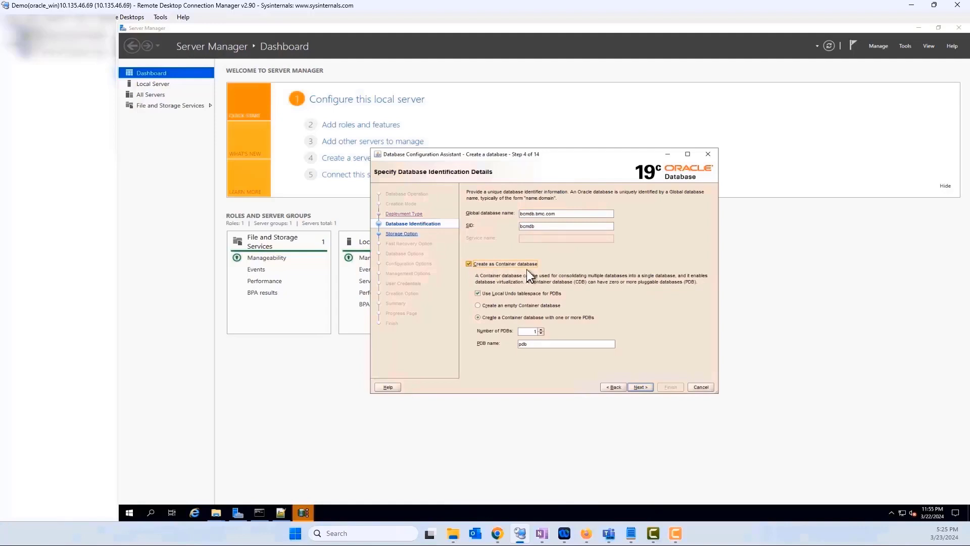
left_click(469, 264)
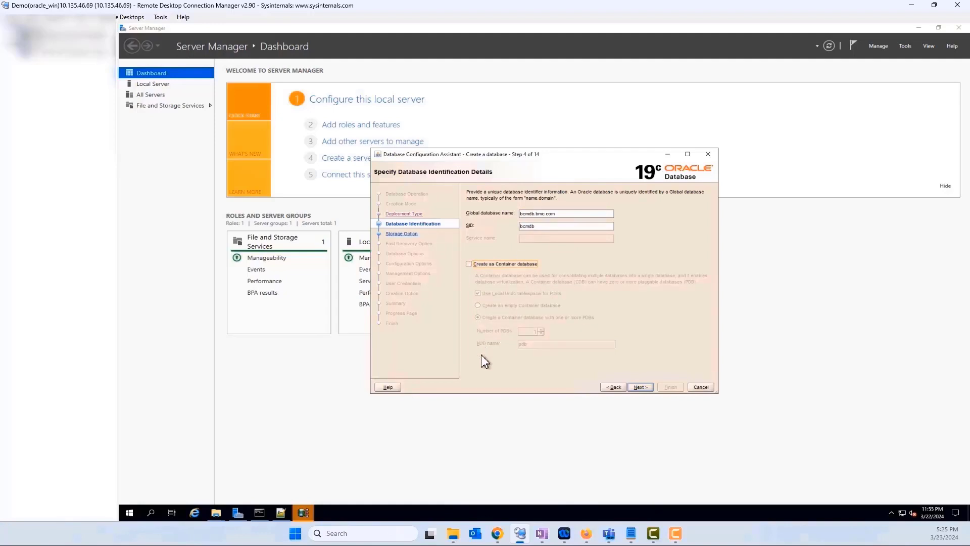
left_click(640, 387)
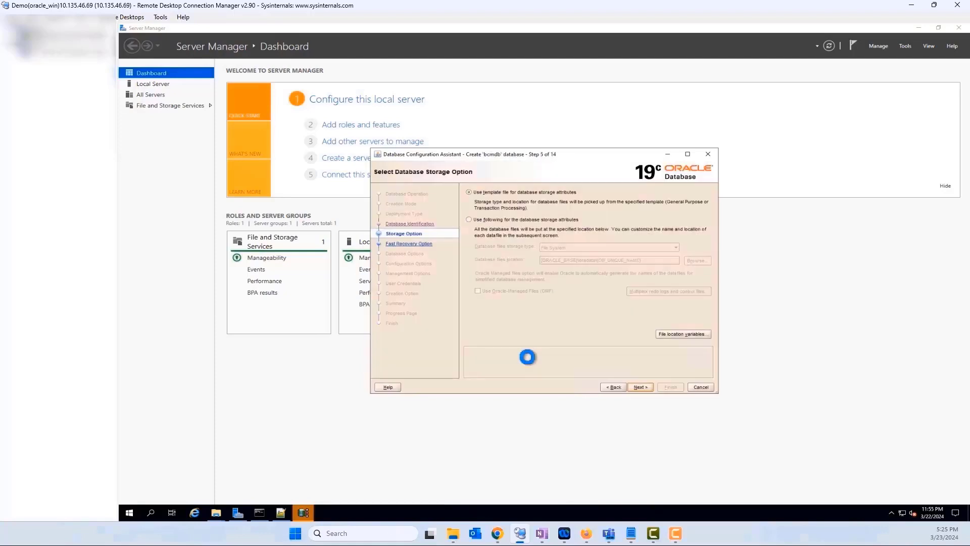
Use custom database storage attributes on the file system and enable a Fast Recovery Area.
left_click(480, 220)
left_click_drag(647, 261, 528, 261)
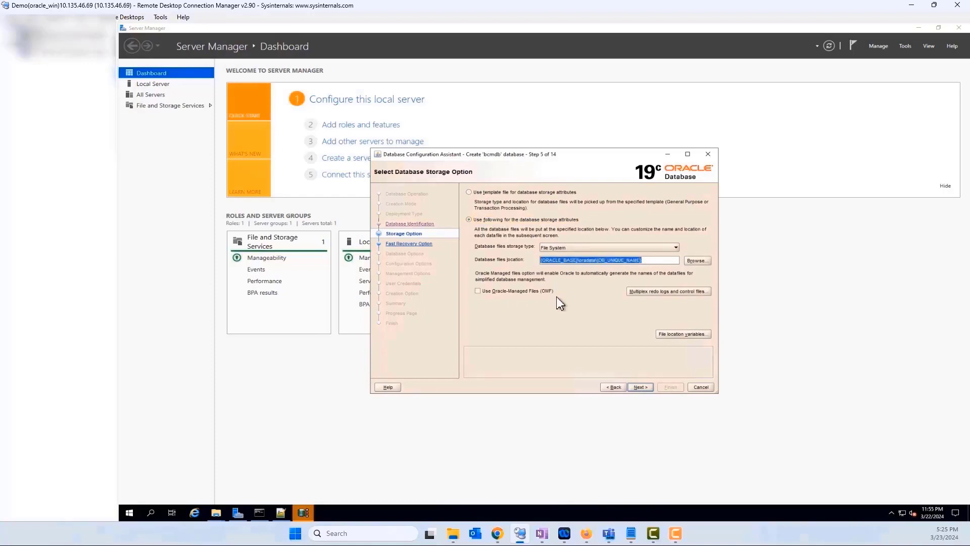
left_click(648, 388)
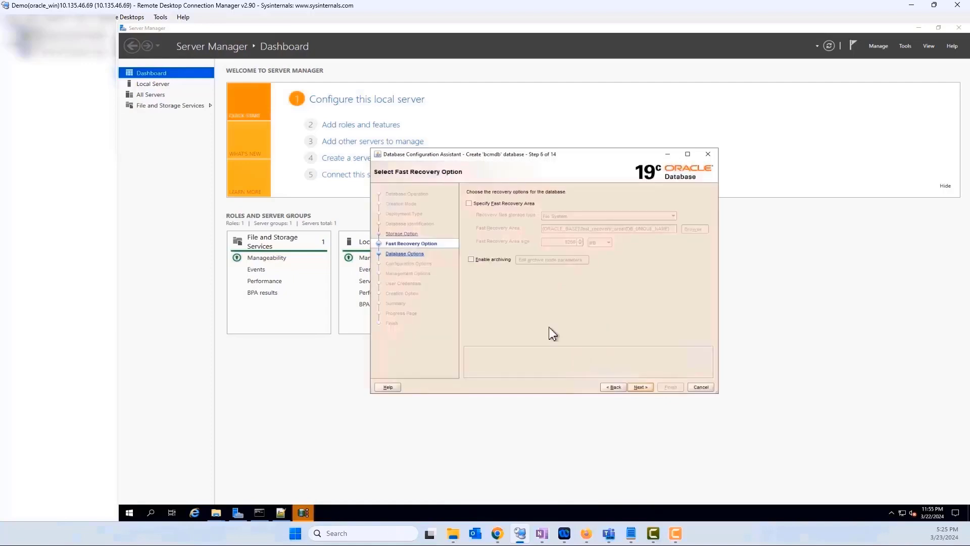
left_click(470, 203)
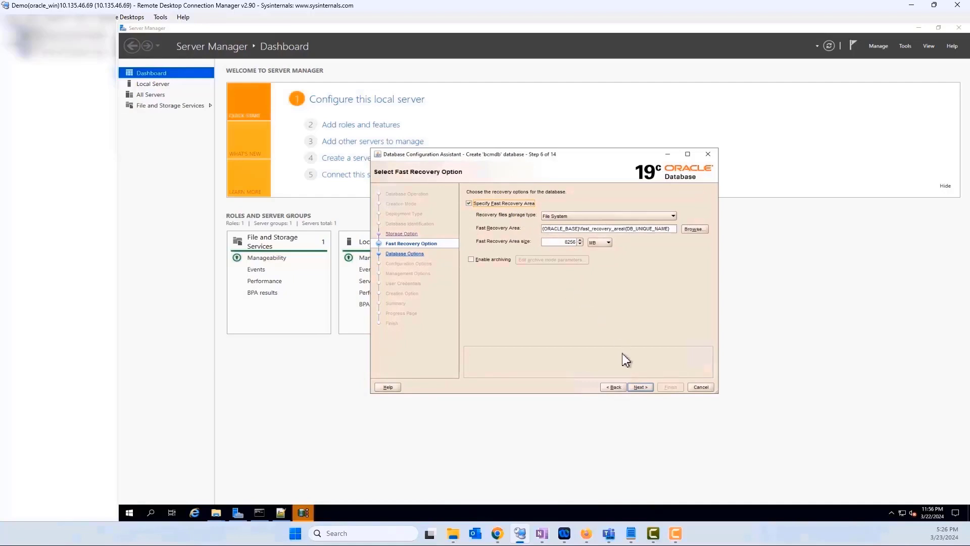
left_click(640, 388)
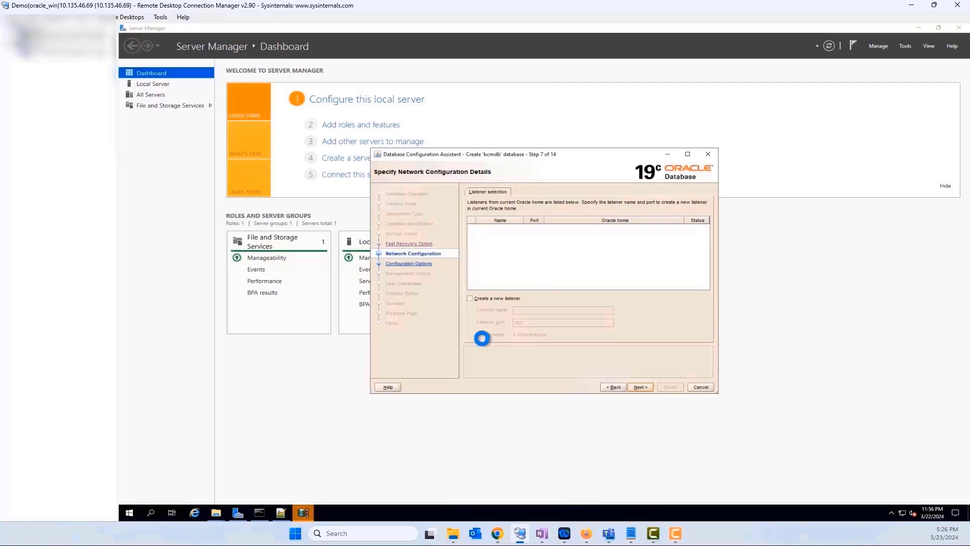
Create a new listener named LISTENER on port 1521.
left_click(481, 299)
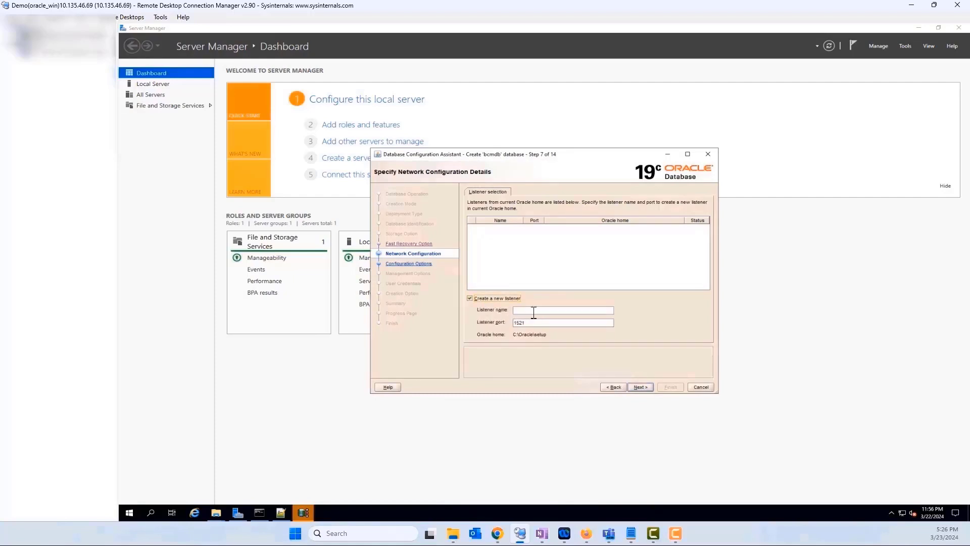
left_click(534, 311)
type("LISTENER")
left_click(528, 324)
left_click(639, 388)
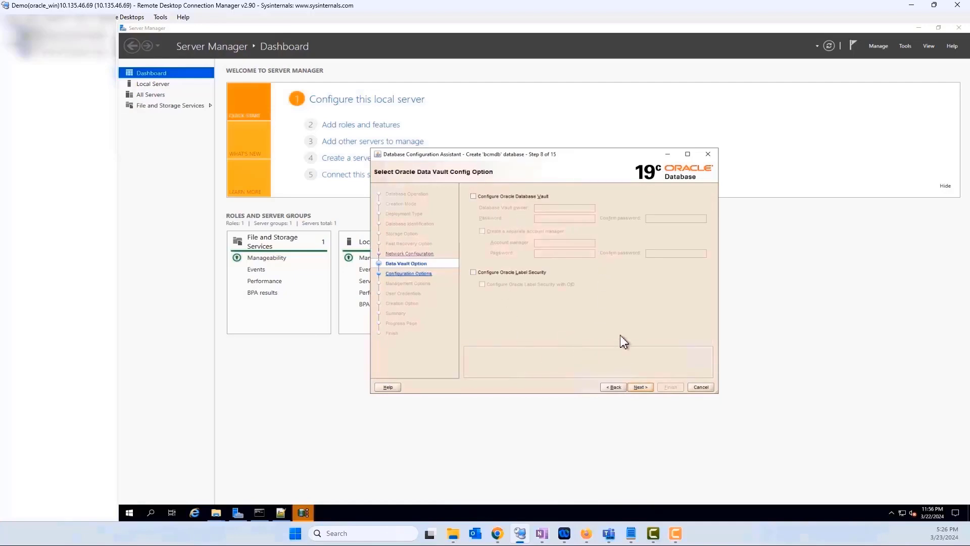
Skip Data Vault and review the memory settings (memory target 1638) and sizing tabs.
left_click(642, 389)
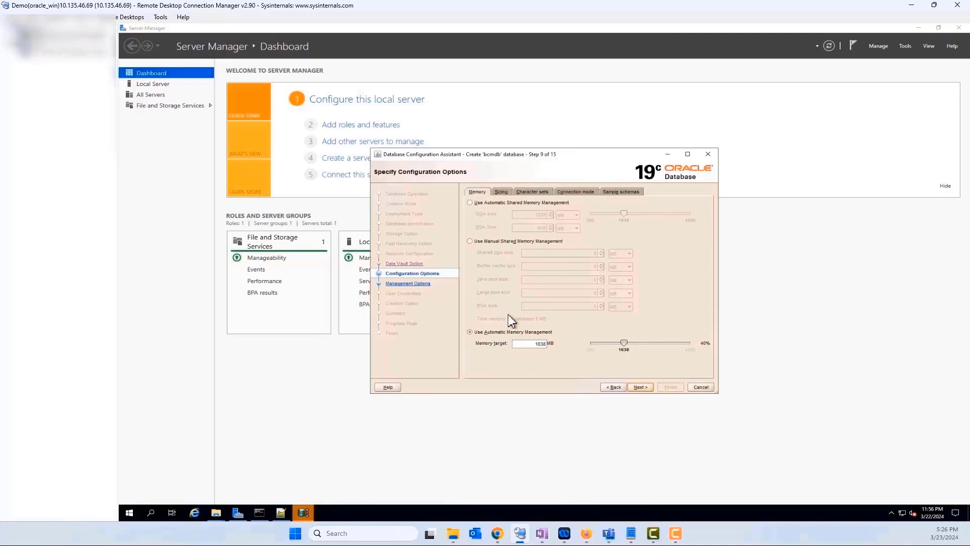
left_click(503, 193)
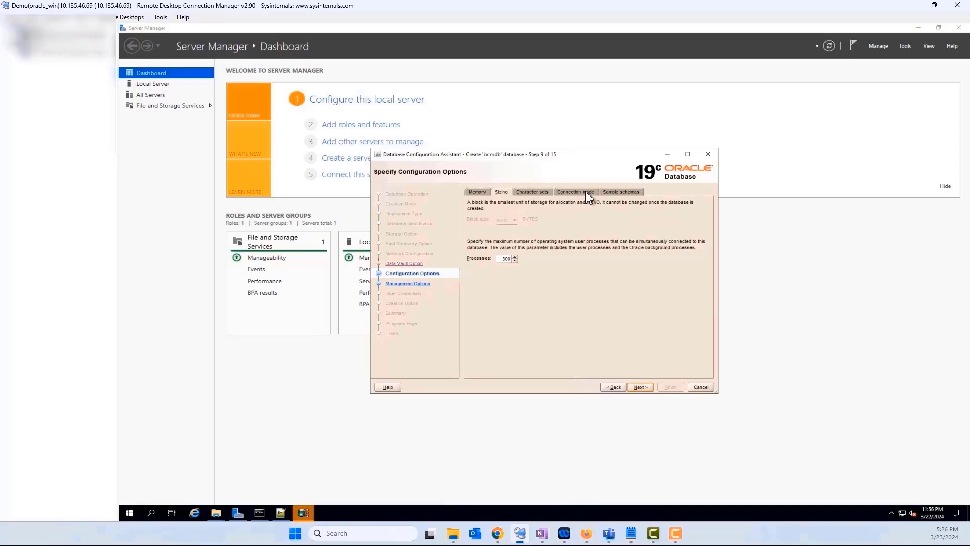
left_click(478, 192)
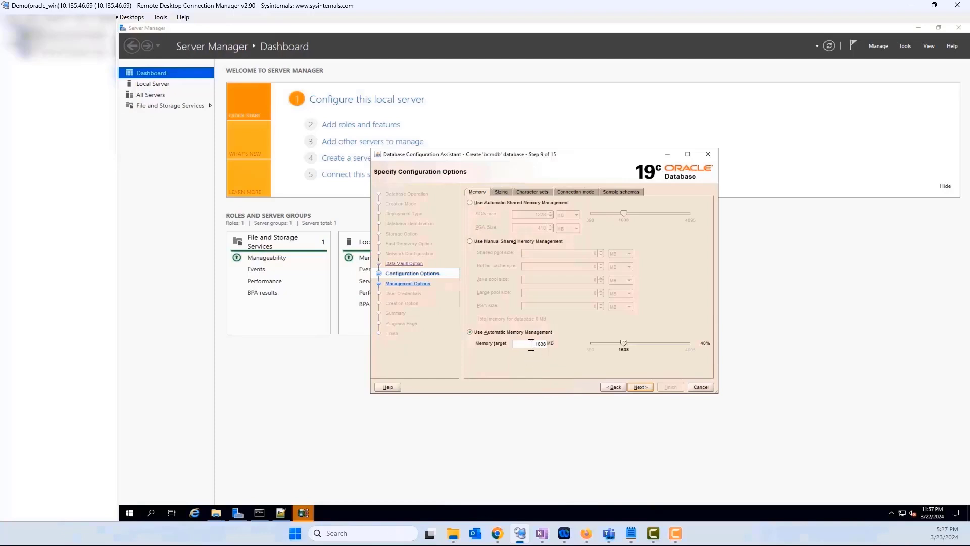
left_click_drag(532, 347, 551, 347)
left_click(501, 192)
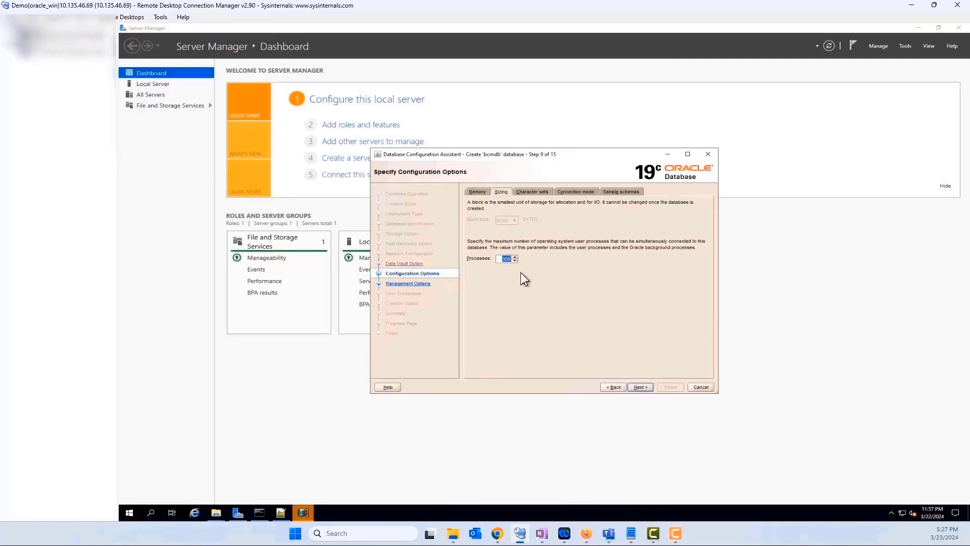
Set the national character set to UTF8, review connection mode and sample schemas, and continue.
left_click(537, 193)
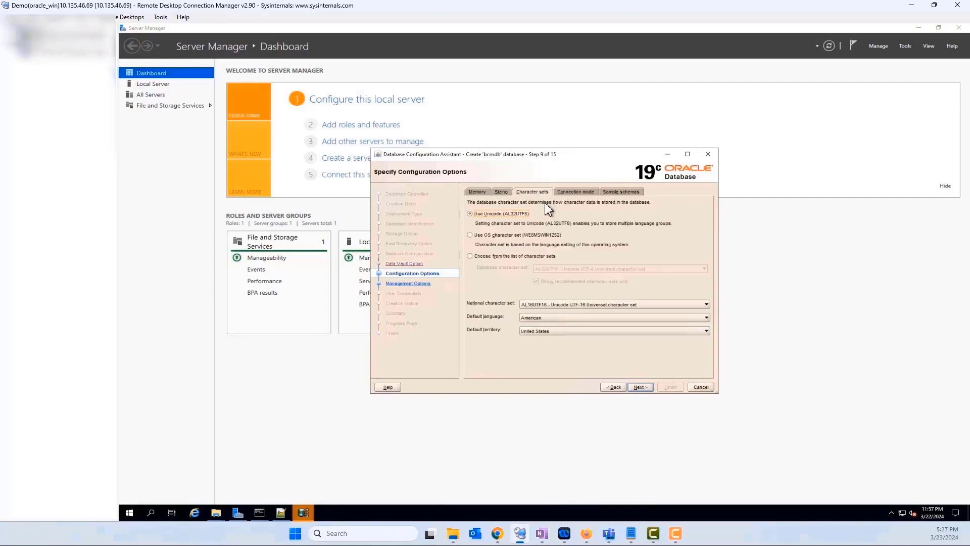
left_click(534, 304)
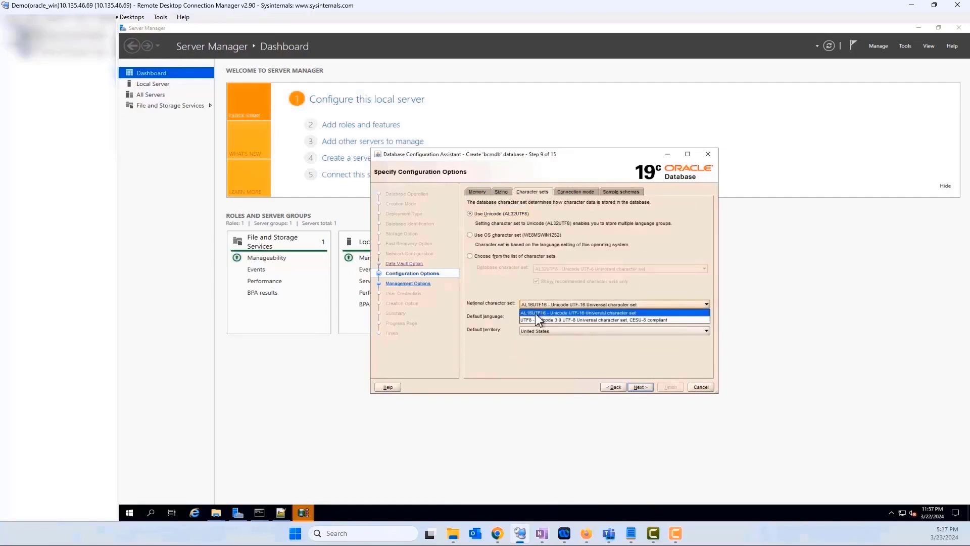
left_click(536, 320)
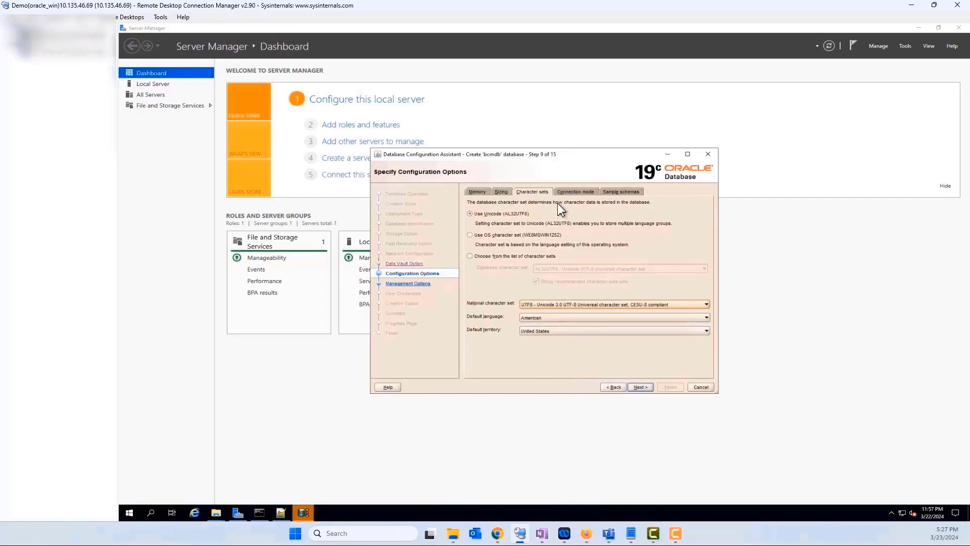
left_click(568, 193)
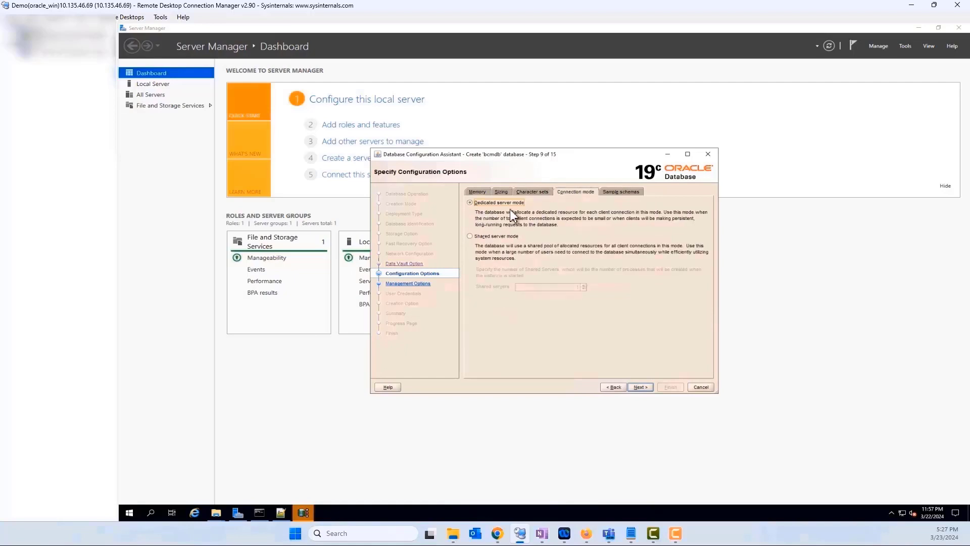
left_click(620, 192)
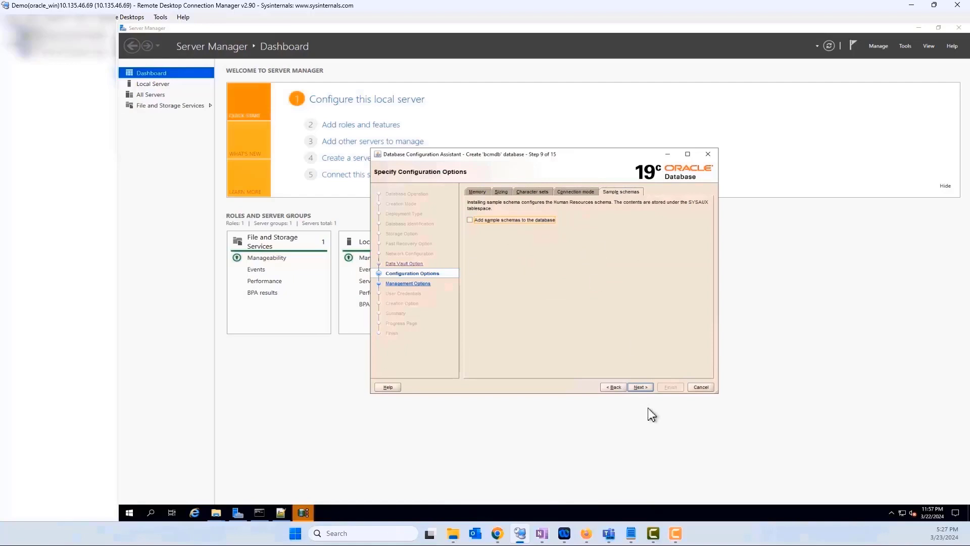
left_click(640, 387)
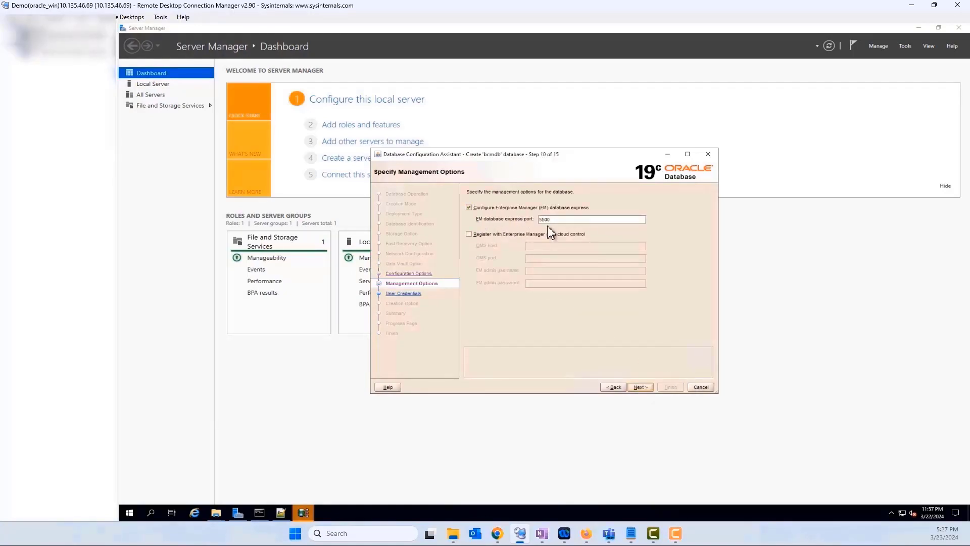
Keep EM Express on port 5500, then enter and confirm the SYS password.
left_click(641, 388)
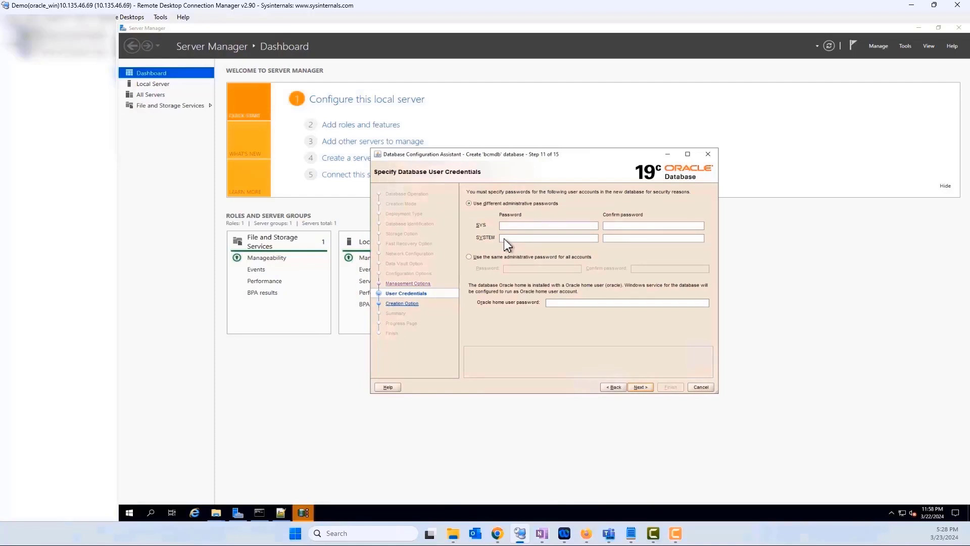
left_click(515, 226)
type("or")
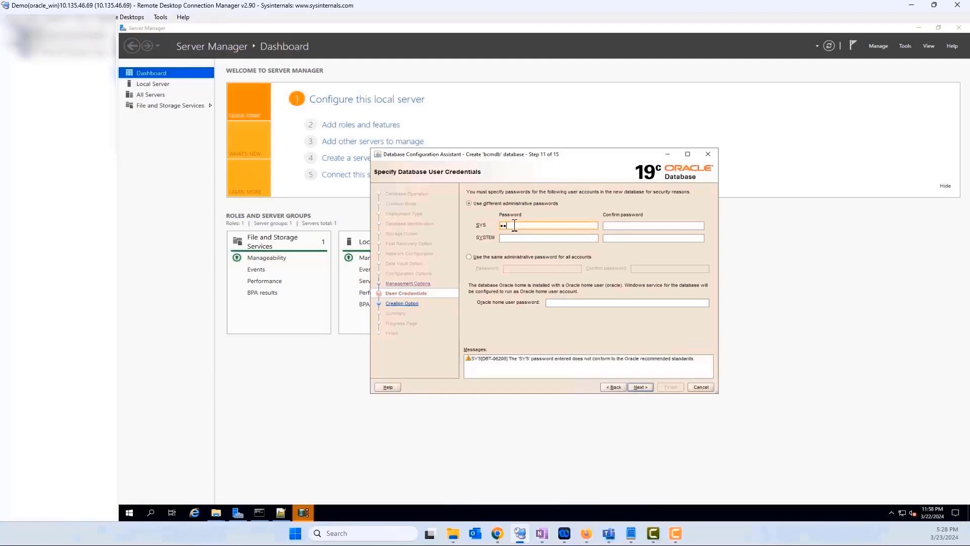
key("BackSpace")
key("BackSpace")
key("BackSpace")
key("BackSpace")
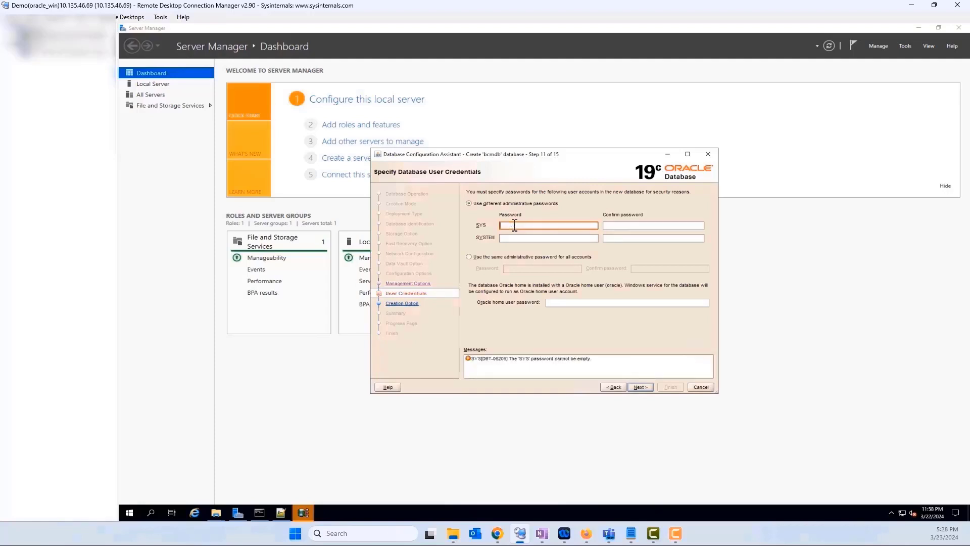
type("o••")
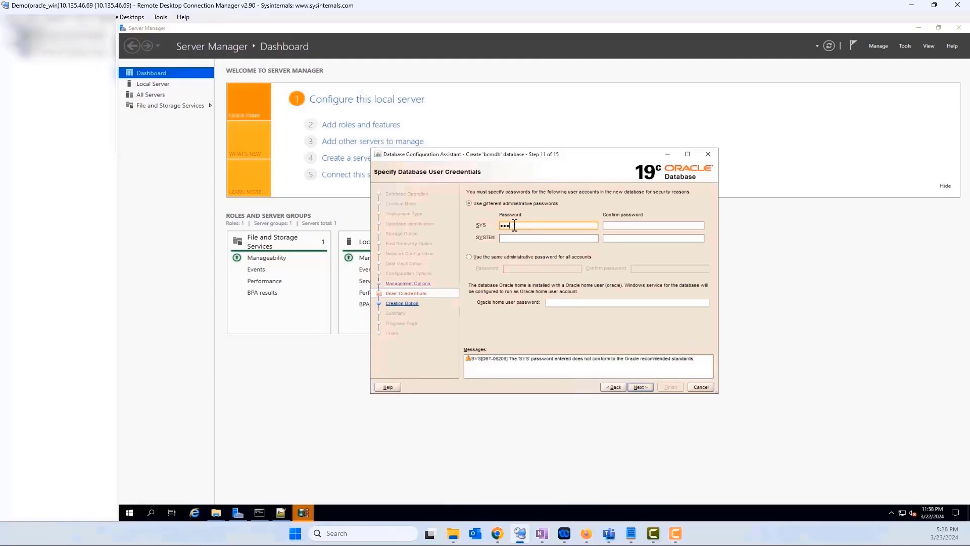
type("••••••")
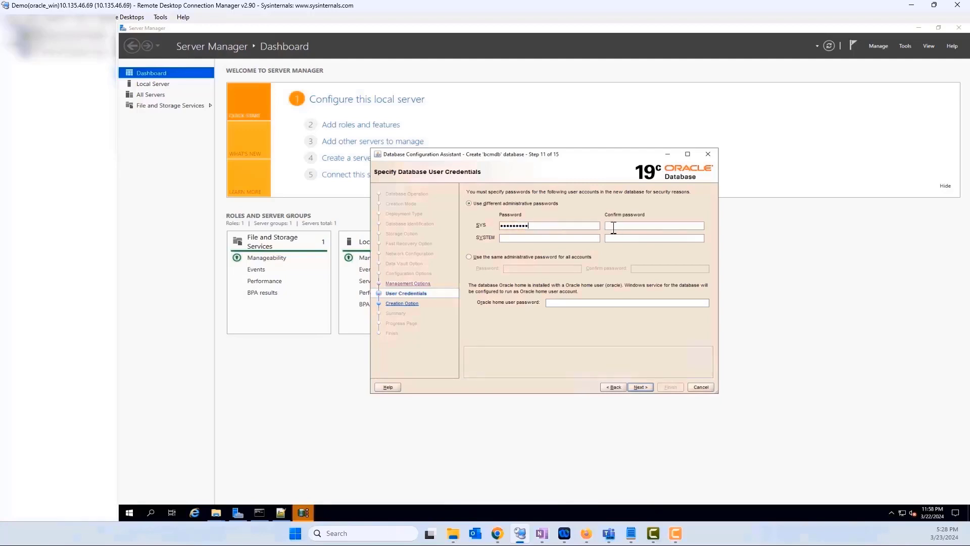
type("•••••••••")
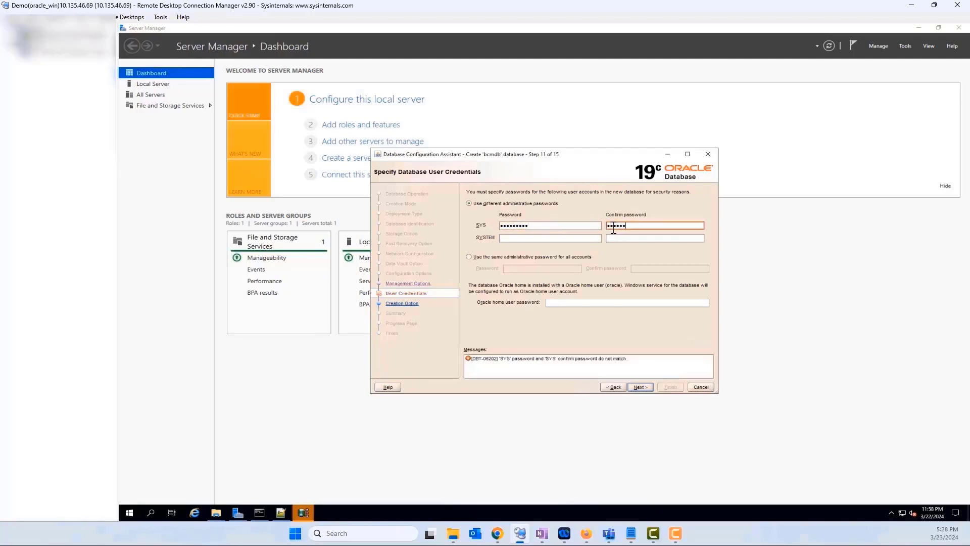
Enter and confirm the SYSTEM password, then fill in the Oracle home user password.
left_click(528, 239)
type("••••••")
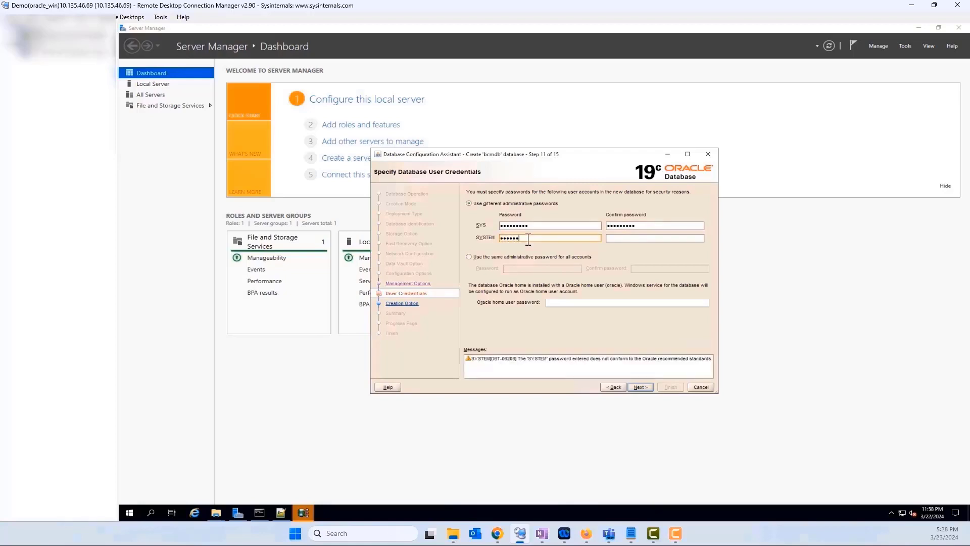
type("•••")
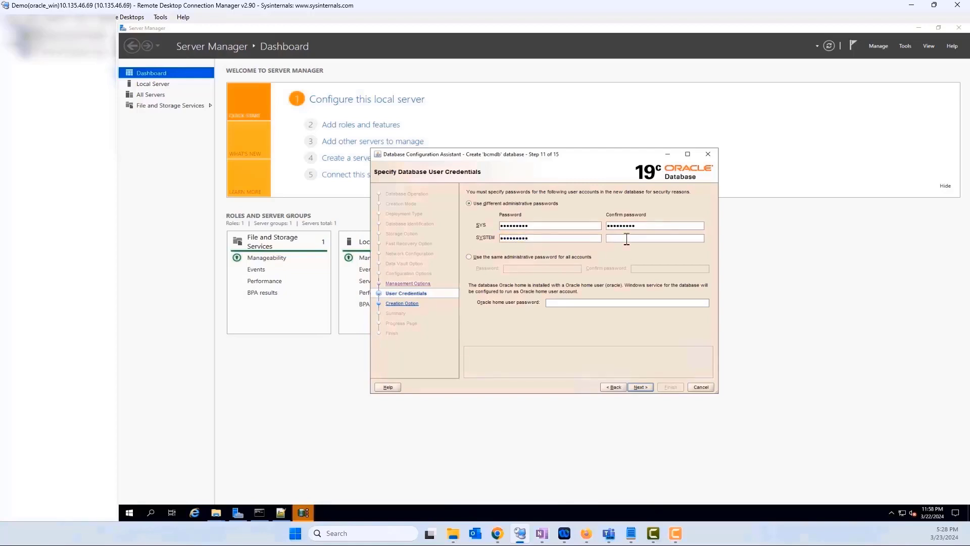
left_click(626, 239)
type("•••••••••")
left_click(573, 303)
type("••••••••")
Open All Initialization Parameters with advanced parameters shown, sorted by name, beside the notes.
left_click(642, 387)
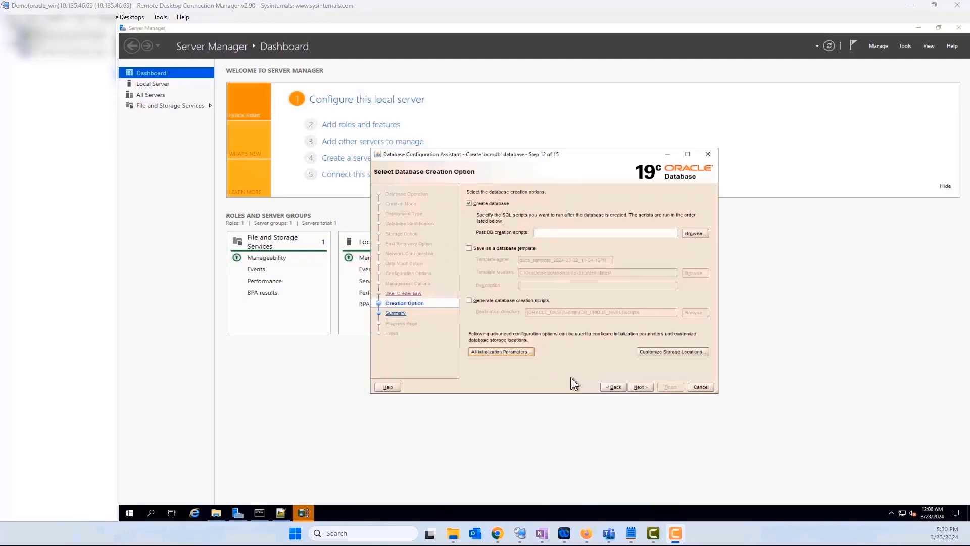
left_click(492, 353)
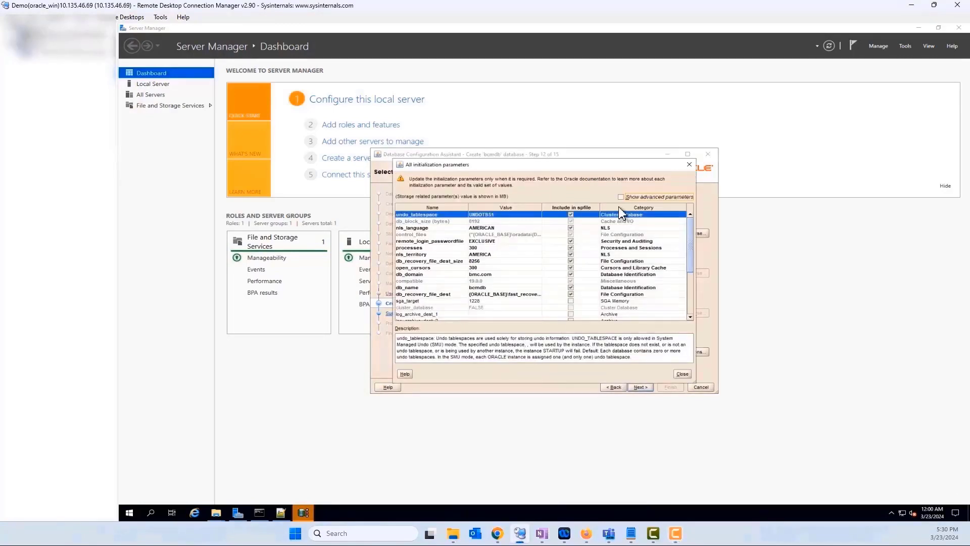
left_click(621, 196)
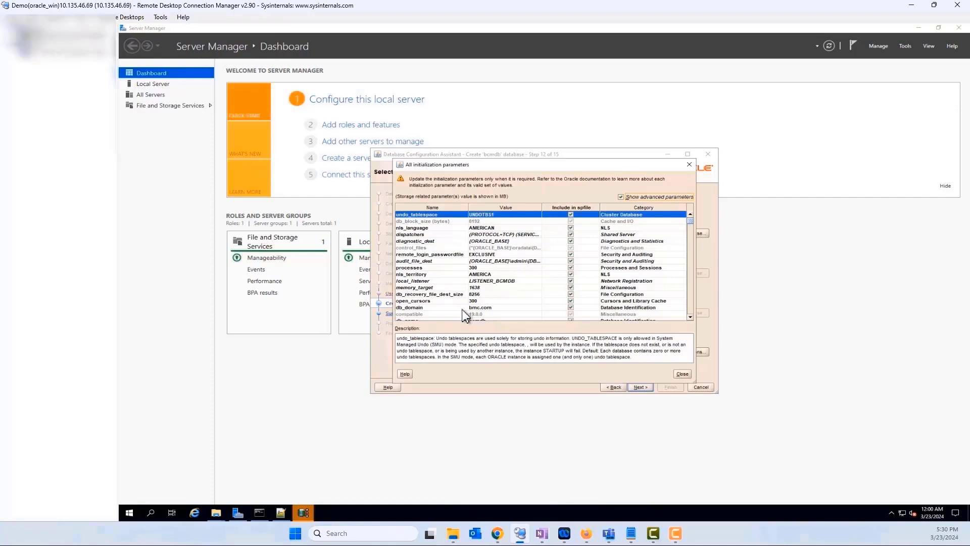
left_click_drag(969, 272, 819, 118)
left_click(628, 314)
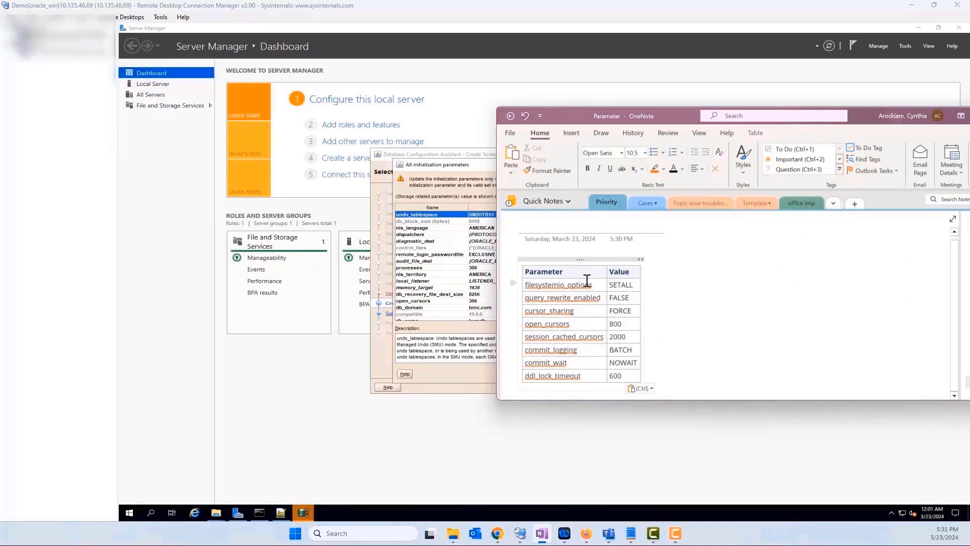
left_click_drag(866, 114, 969, 260)
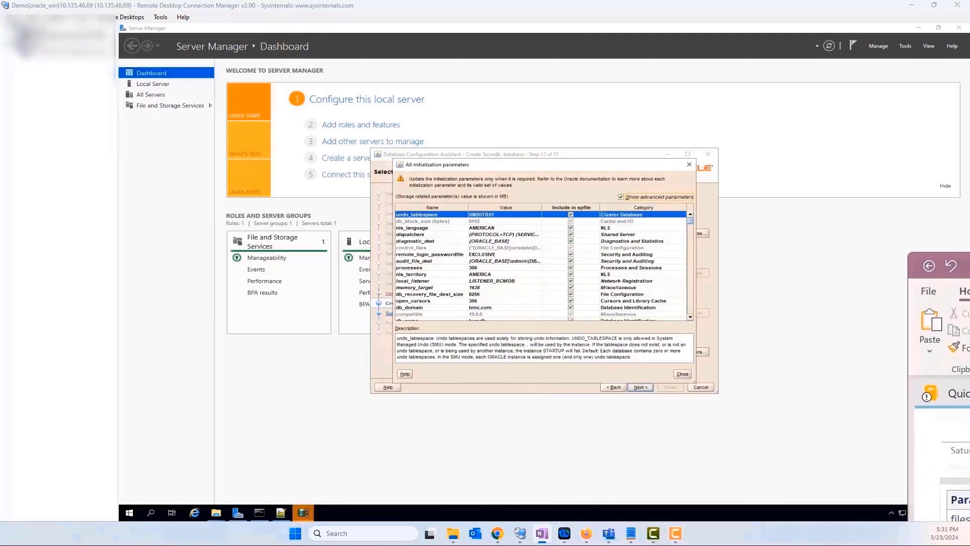
left_click(426, 208)
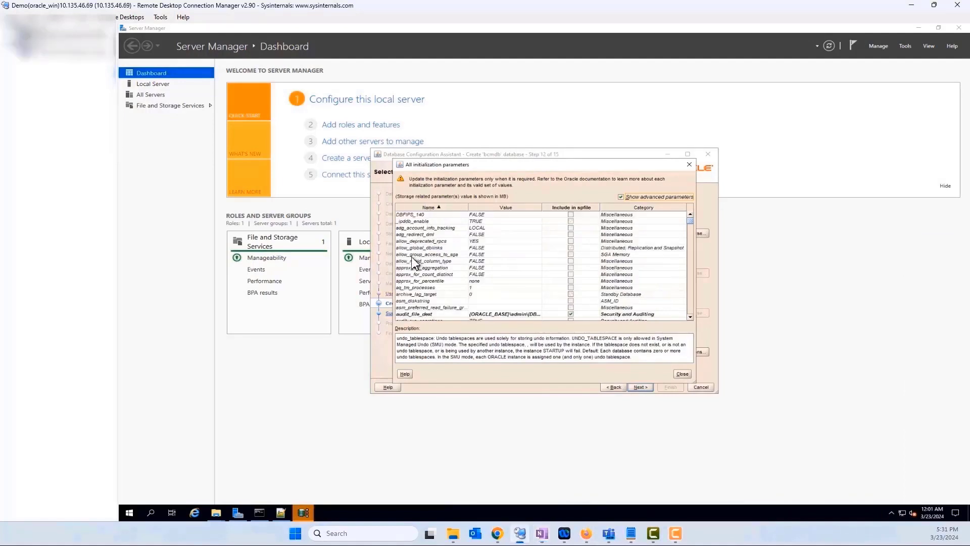
scroll(418, 287, "down", 2)
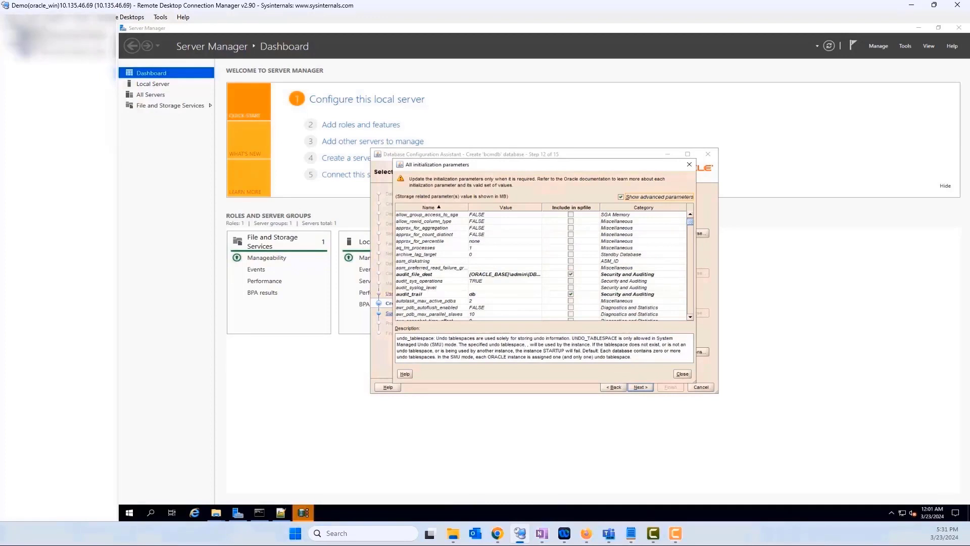
key("alt+Tab")
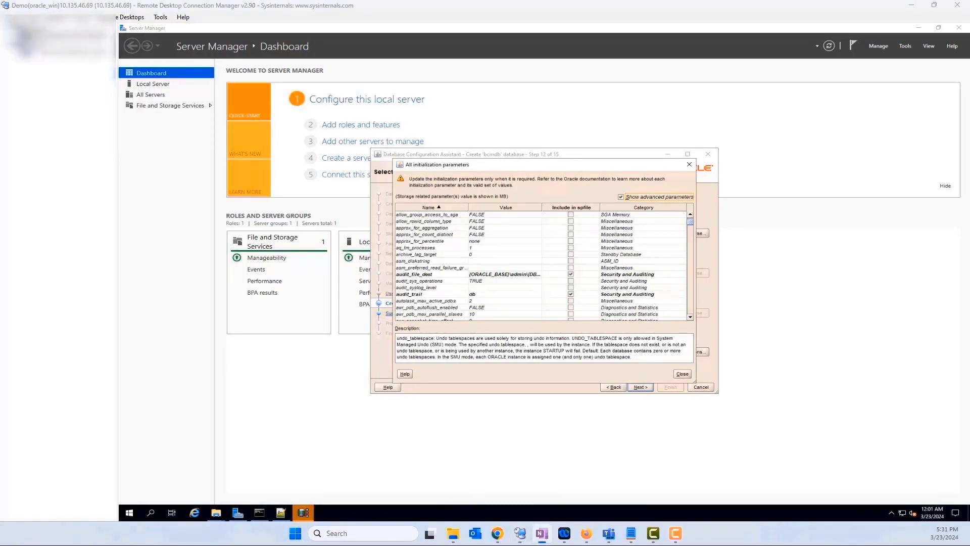
scroll(410, 293, "down", 15)
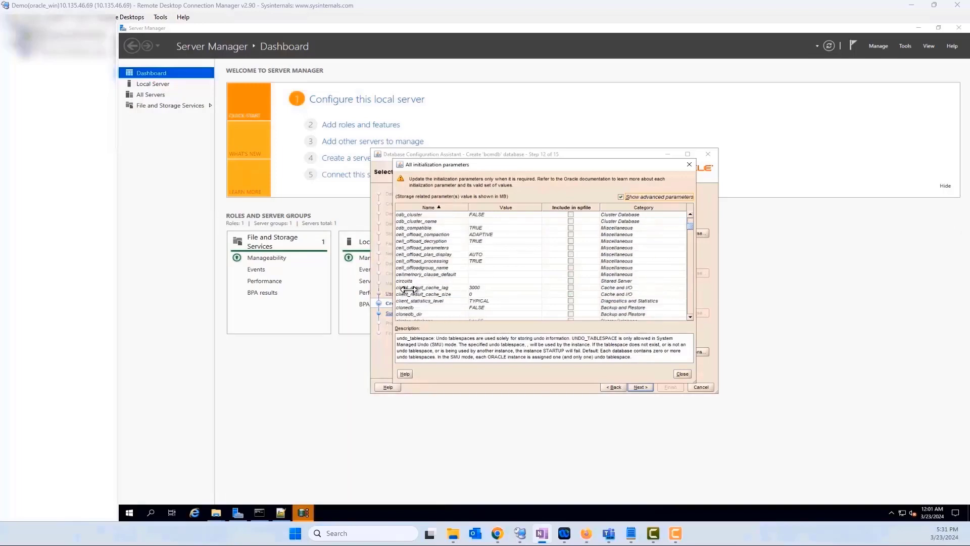
scroll(410, 295, "down", 8)
scroll(410, 295, "down", 12)
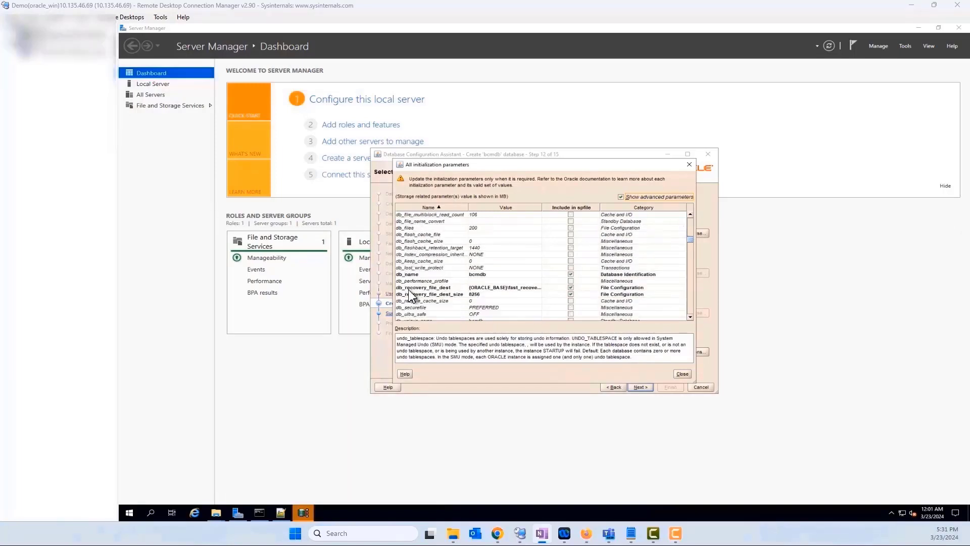
scroll(411, 295, "down", 3)
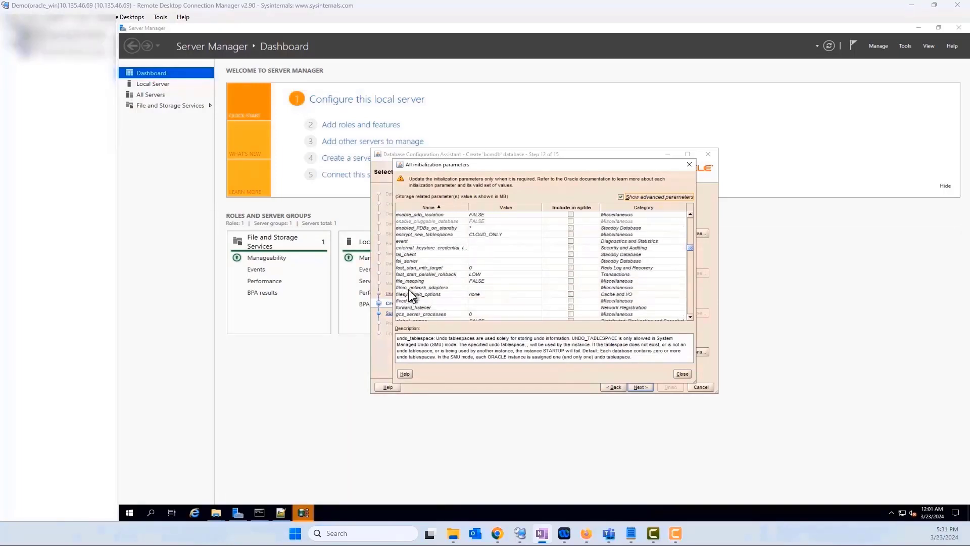
Set filesystemio_options to SETALL and include it in the spfile.
left_click(426, 295)
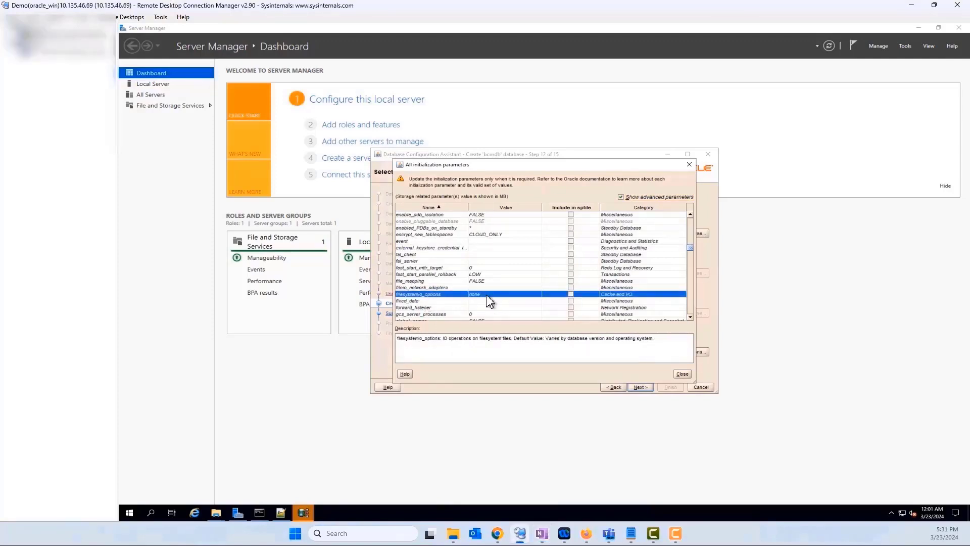
left_click(488, 294)
type("SETALL")
left_click(571, 294)
key("alt+Tab")
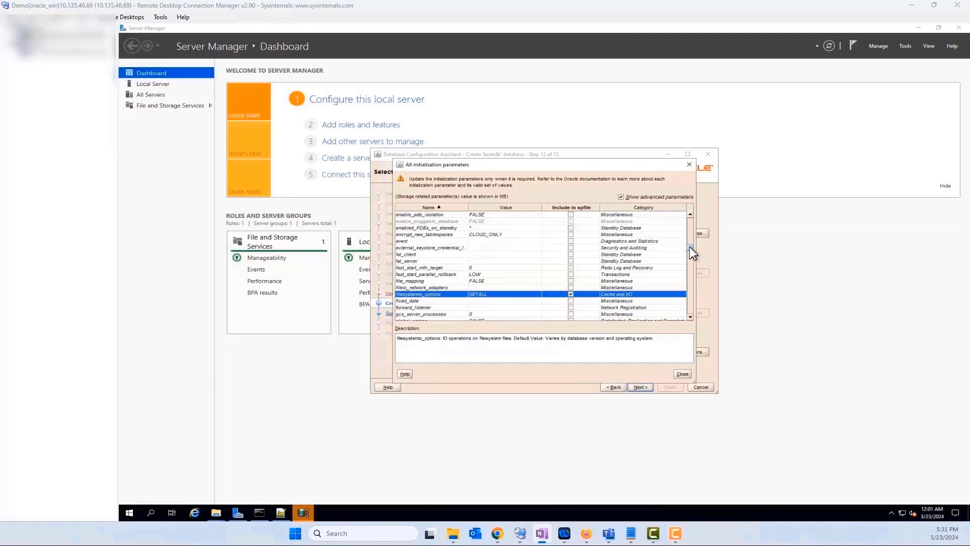
left_click_drag(690, 247, 689, 295)
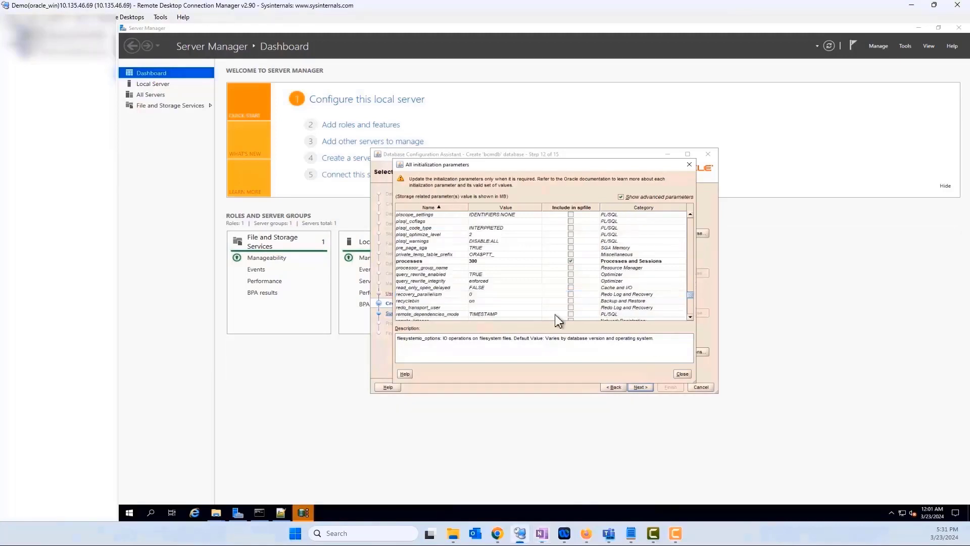
Set query_rewrite_enabled to FALSE and include it in the spfile.
left_click(486, 274)
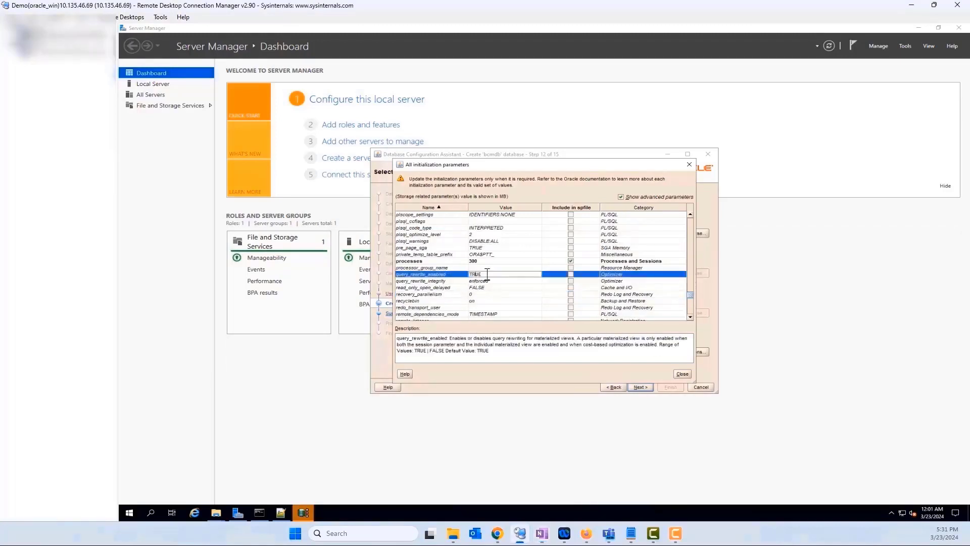
left_click_drag(487, 274, 466, 276)
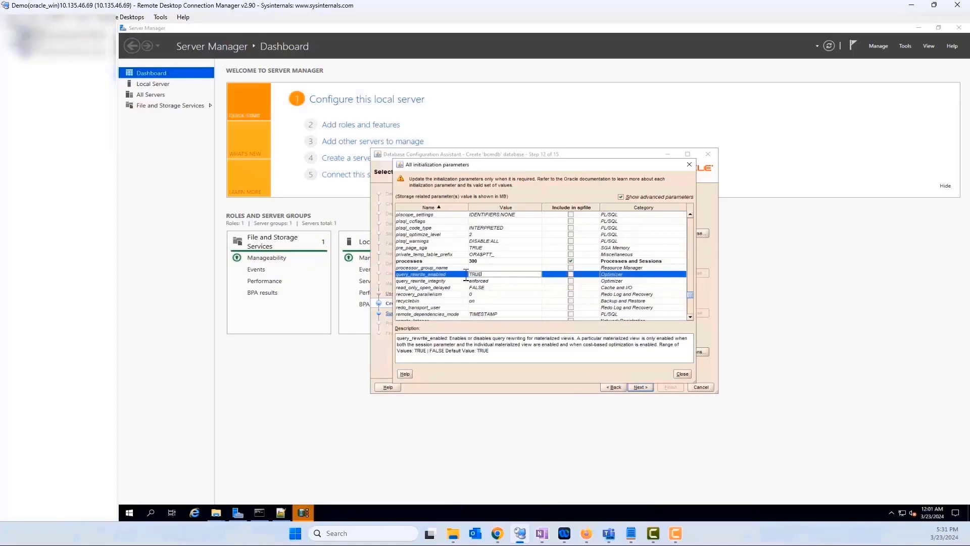
type("FALSE")
left_click(570, 274)
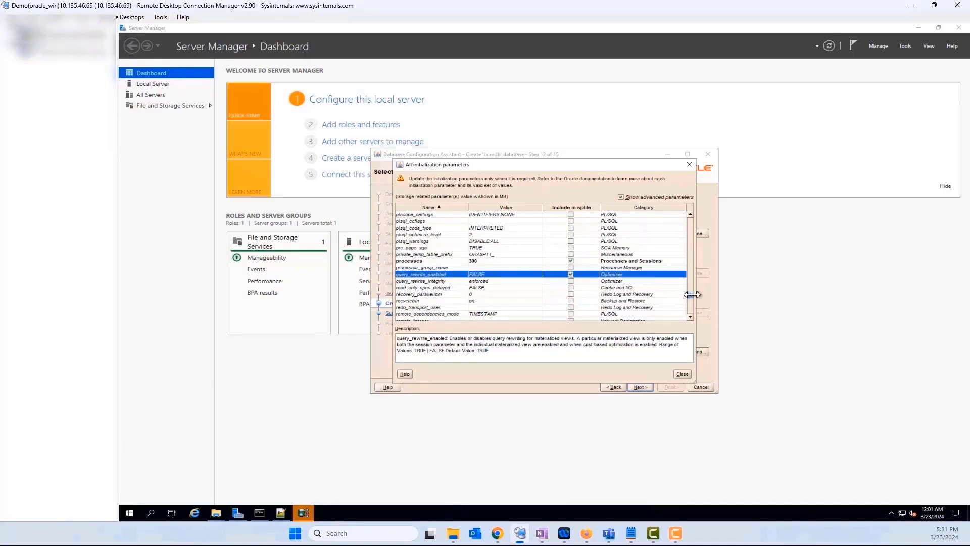
left_click_drag(692, 272, 691, 216)
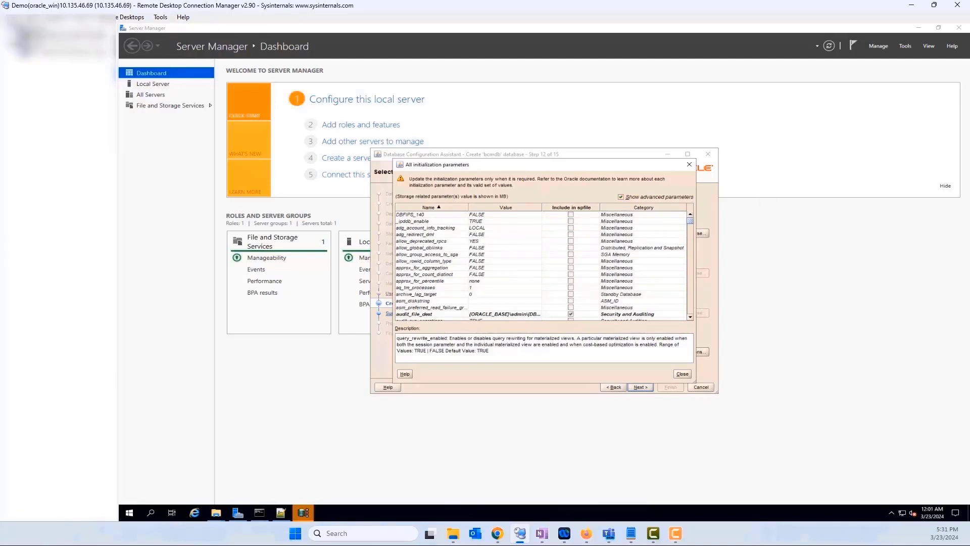
key("alt+Tab")
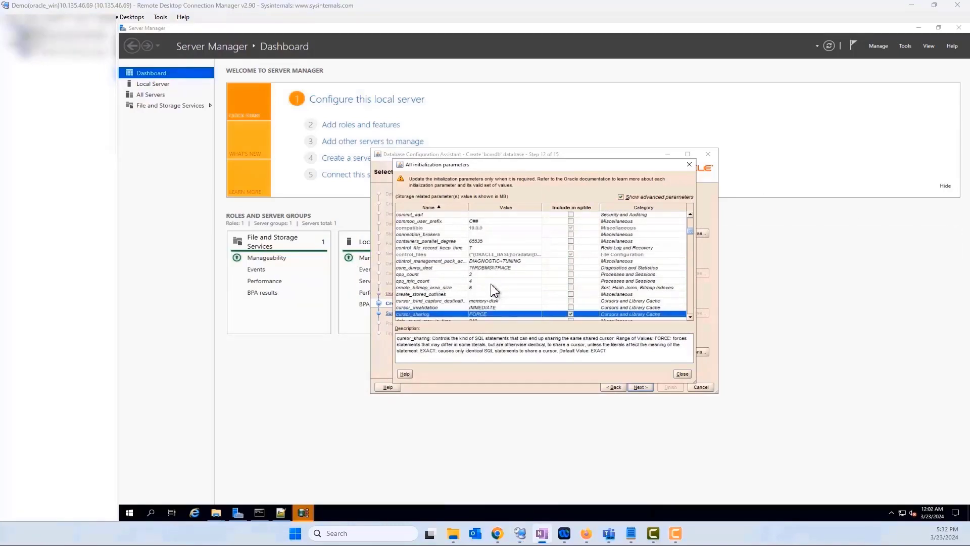
scroll(493, 291, "down", 2)
scroll(493, 291, "up", 5)
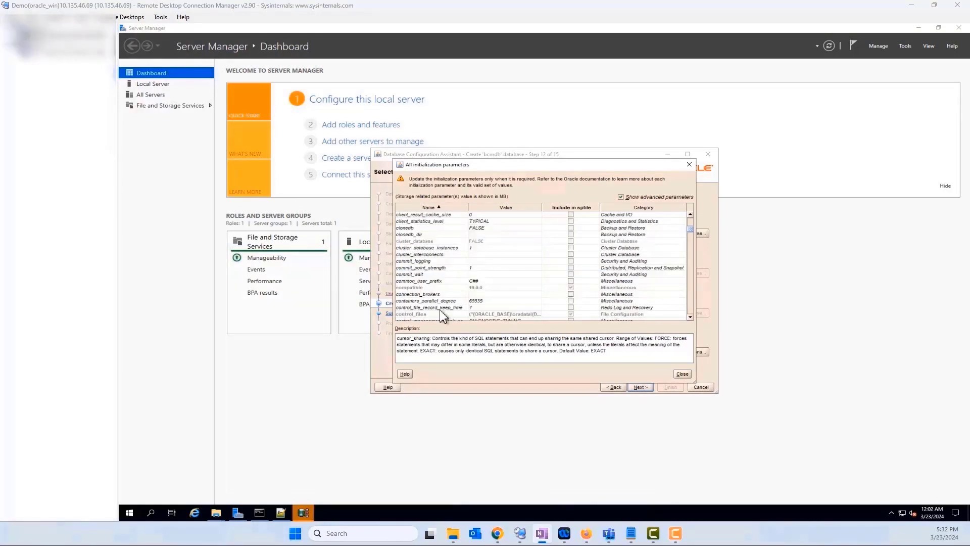
Set commit_logging to BATCH and commit_wait to NOWAIT, both included in the spfile.
left_click(471, 261)
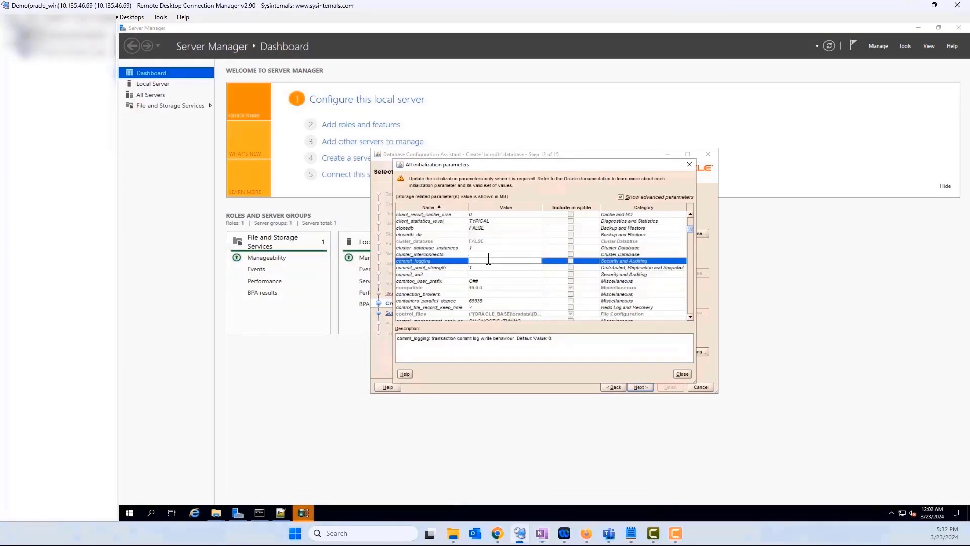
type("BATCH")
left_click(571, 262)
key("alt+Tab")
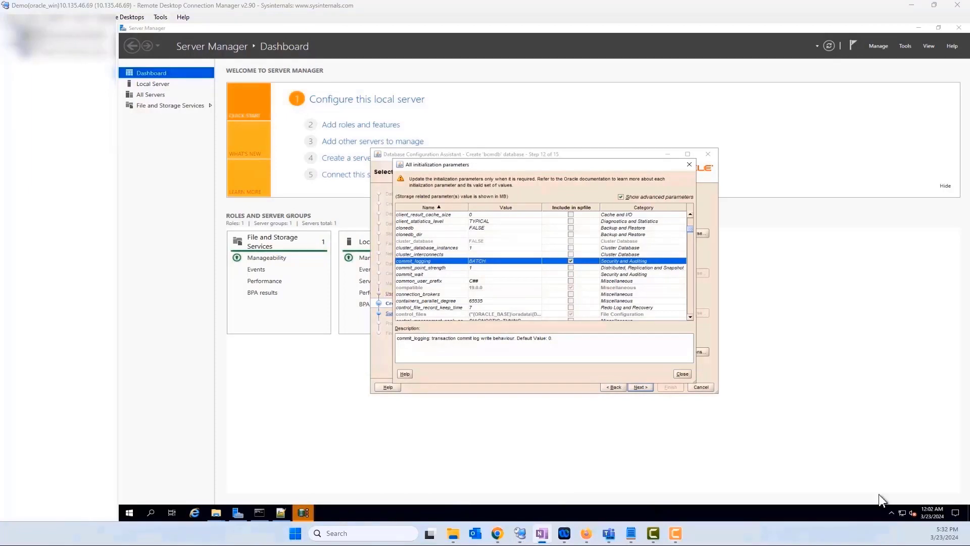
left_click(464, 283)
double_click(475, 275)
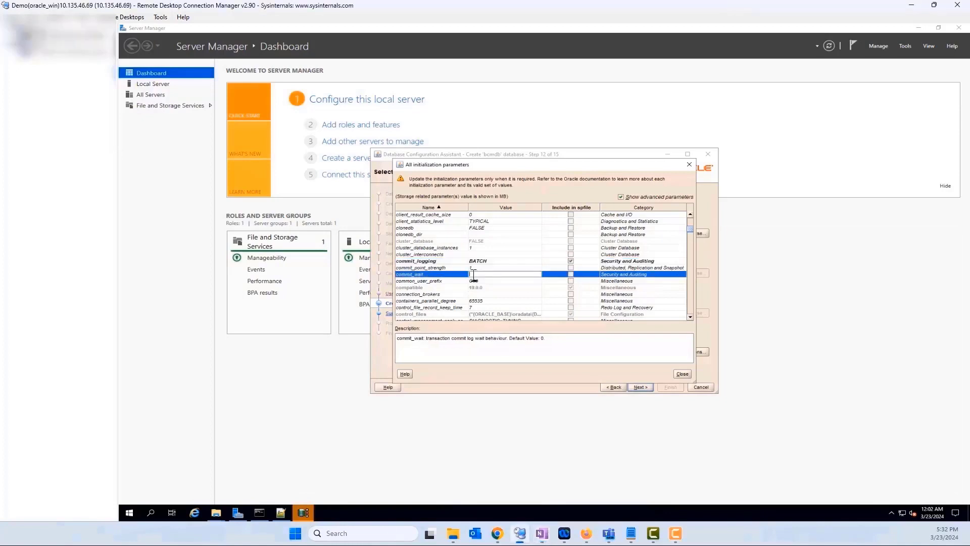
type("NOWAIT")
left_click(571, 274)
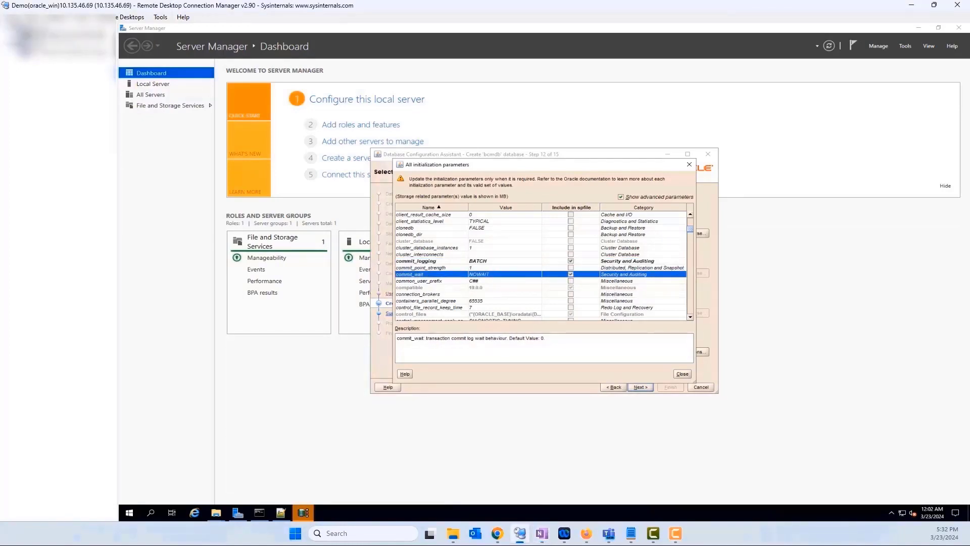
left_click(543, 534)
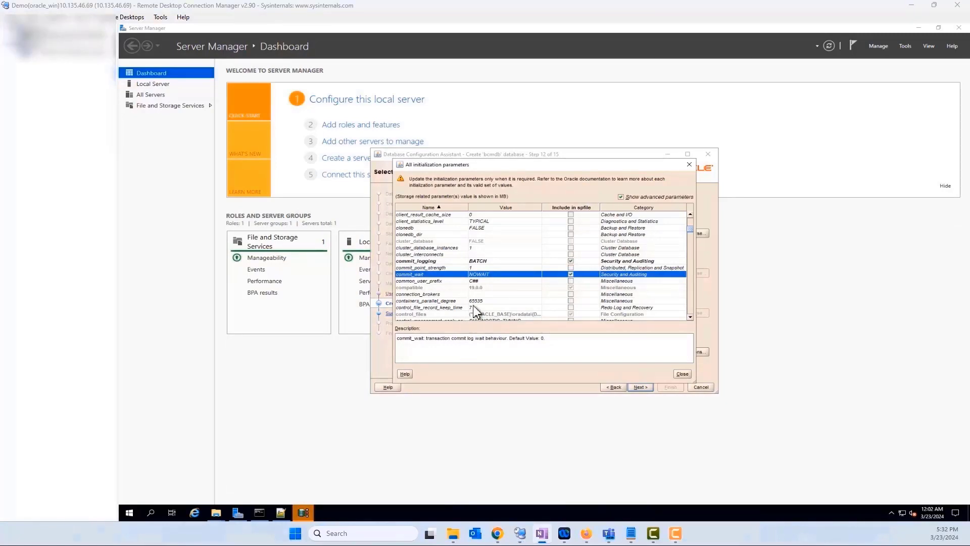
scroll(475, 310, "down", 20)
scroll(477, 303, "down", 15)
left_click(493, 282)
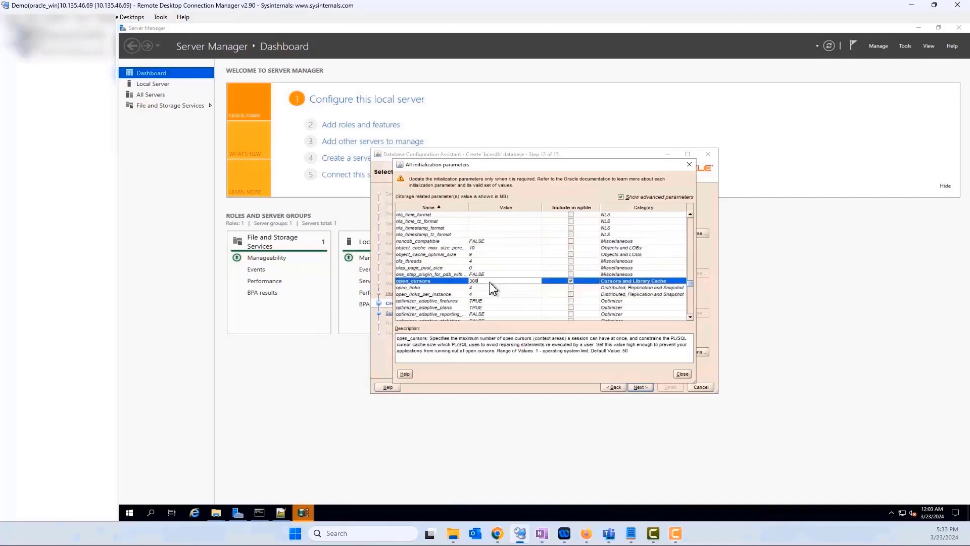
Set open_cursors to 800 and session_cached_cursors to 2000, included in the spfile.
left_click(491, 282)
type("800")
key("alt+Tab")
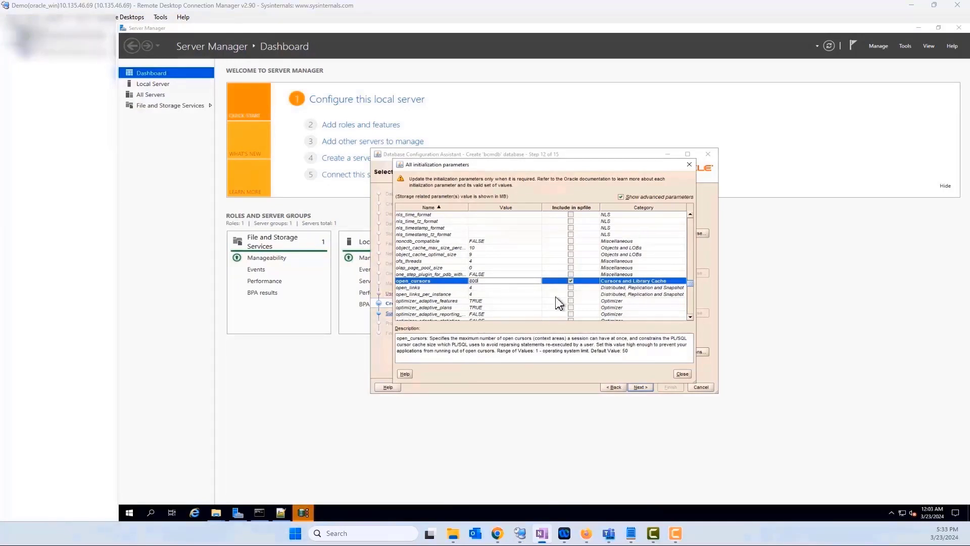
scroll(564, 304, "down", 6)
scroll(564, 303, "down", 15)
left_click(489, 282)
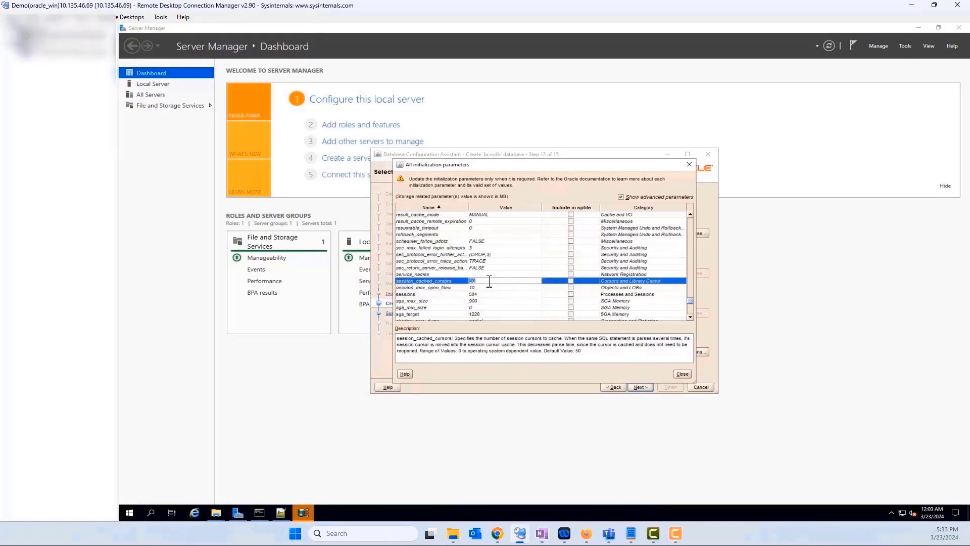
type("2000")
left_click(571, 281)
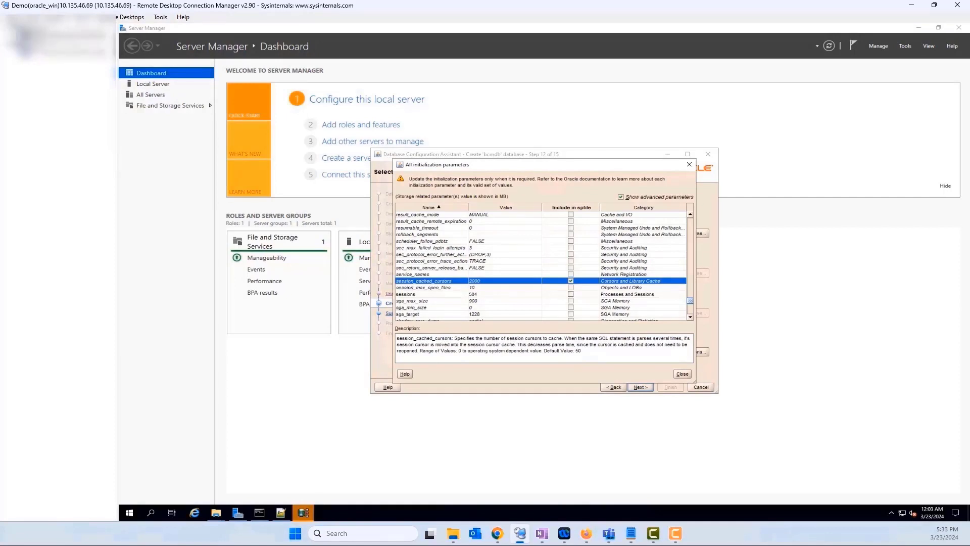
Set ddl_lock_timeout to 600 in the spfile and close the parameter list.
key("alt+Tab")
key("alt+Tab")
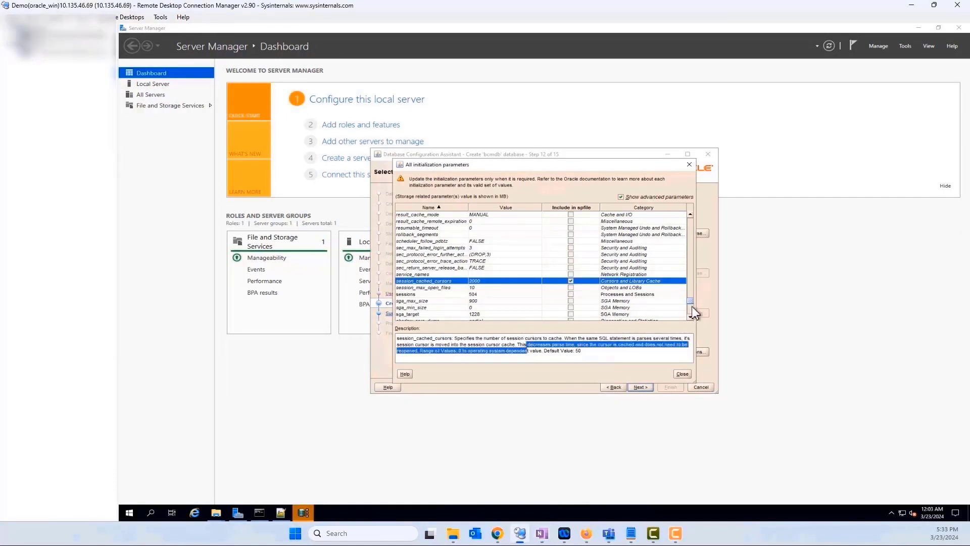
left_click_drag(693, 300, 690, 242)
double_click(488, 228)
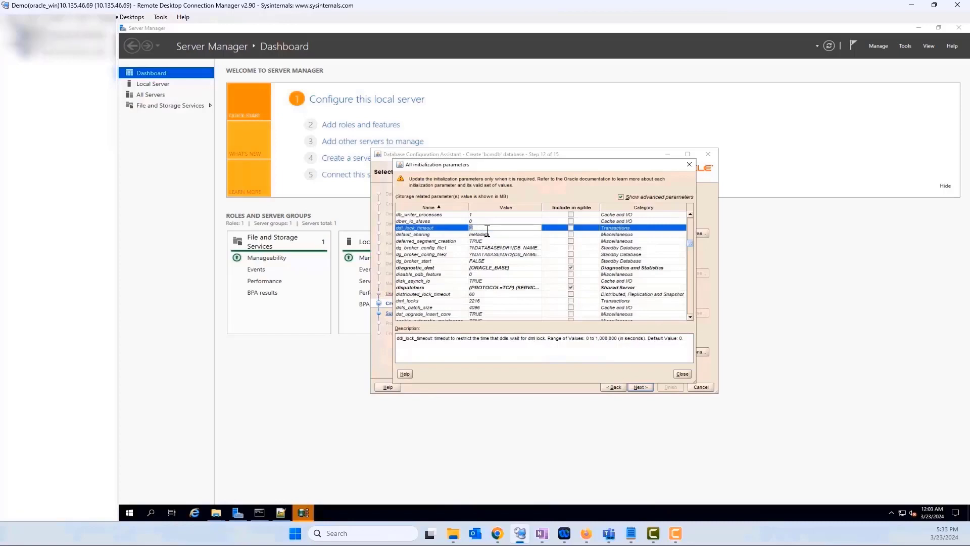
key("BackSpace")
type("600")
left_click(570, 228)
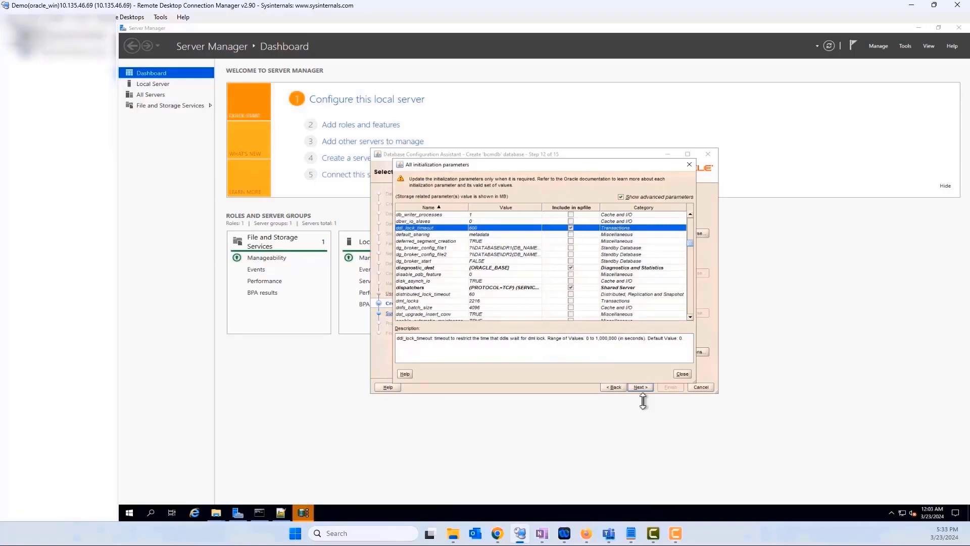
left_click(682, 374)
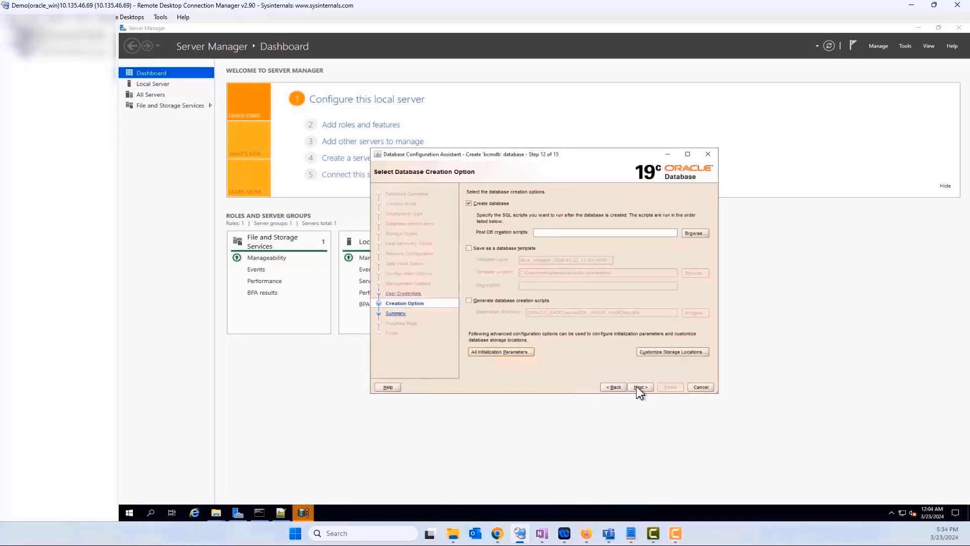
Move on to the bcmdb.bmc.com Summary and Finish to start creating the database.
left_click(639, 387)
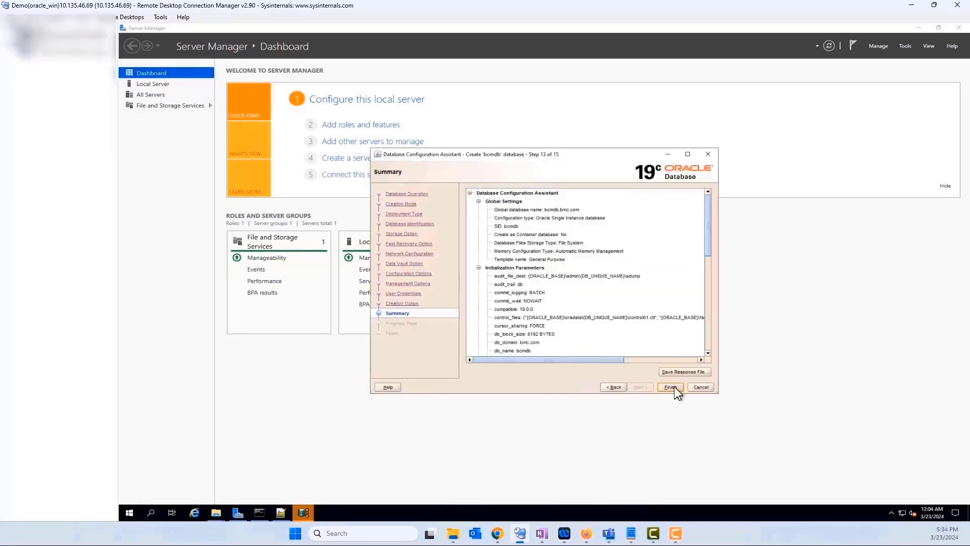
left_click(671, 387)
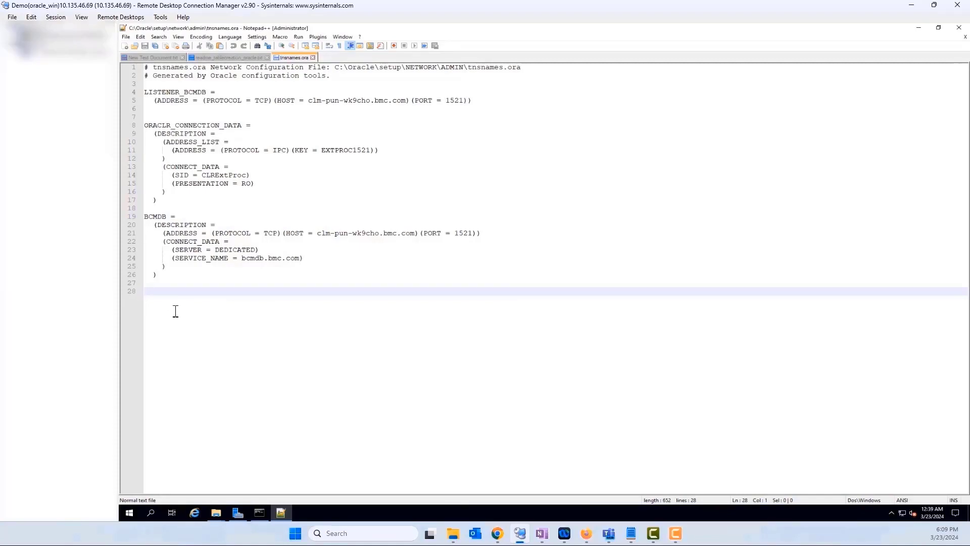
Select and inspect the BCMDB connection entry in tnsnames.ora.
left_click_drag(173, 290, 140, 220)
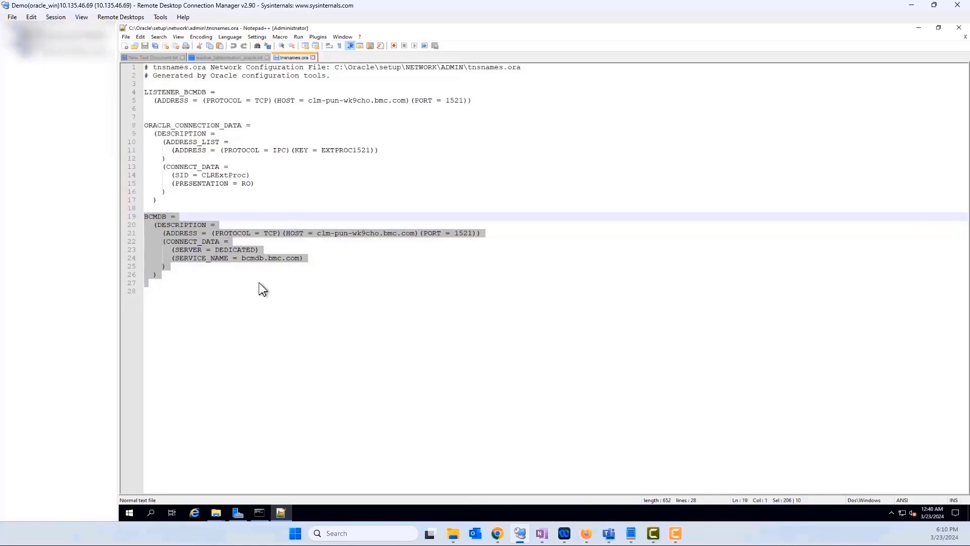
left_click(366, 241)
left_click(366, 234)
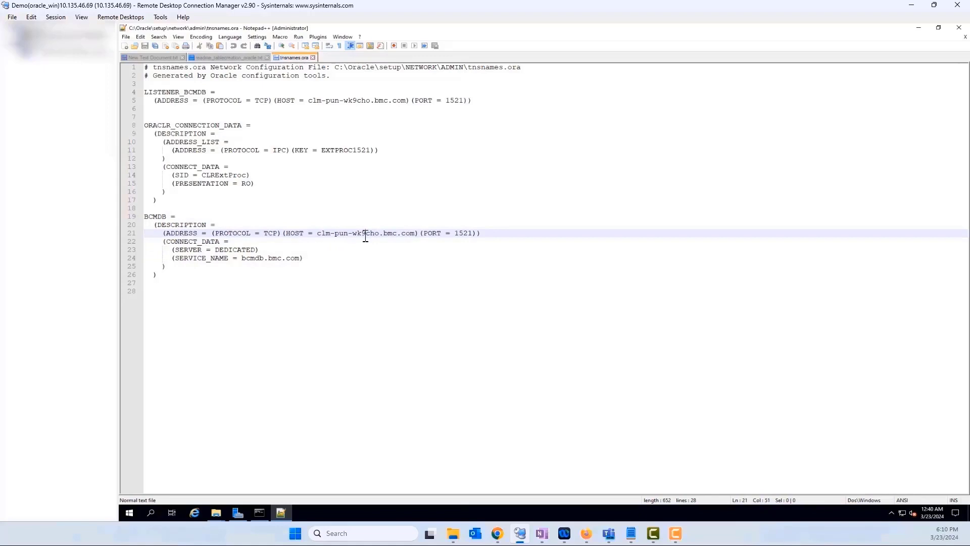
Launch Net Configuration Assistant from the Oracle - OraDB19Home1 Start menu group and minimize Notepad++.
left_click(129, 513)
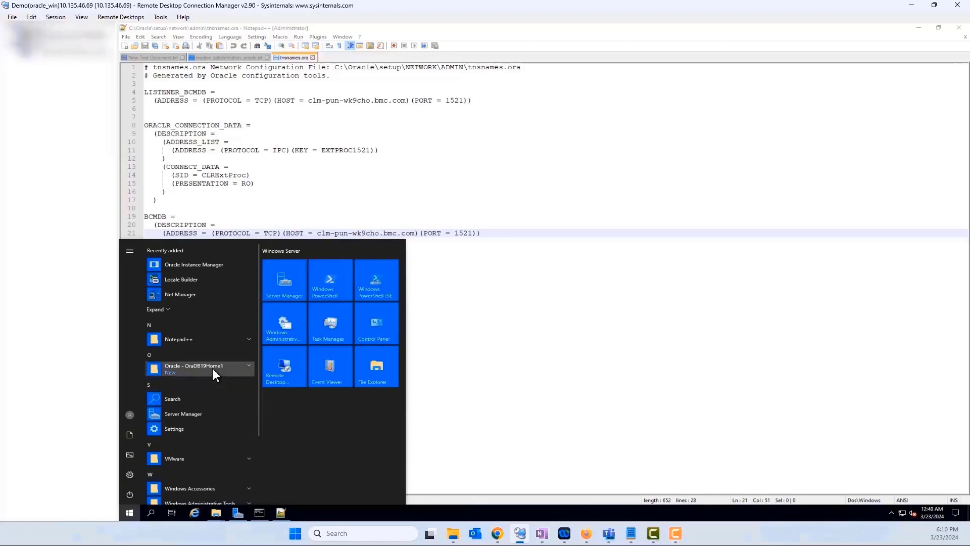
left_click(212, 367)
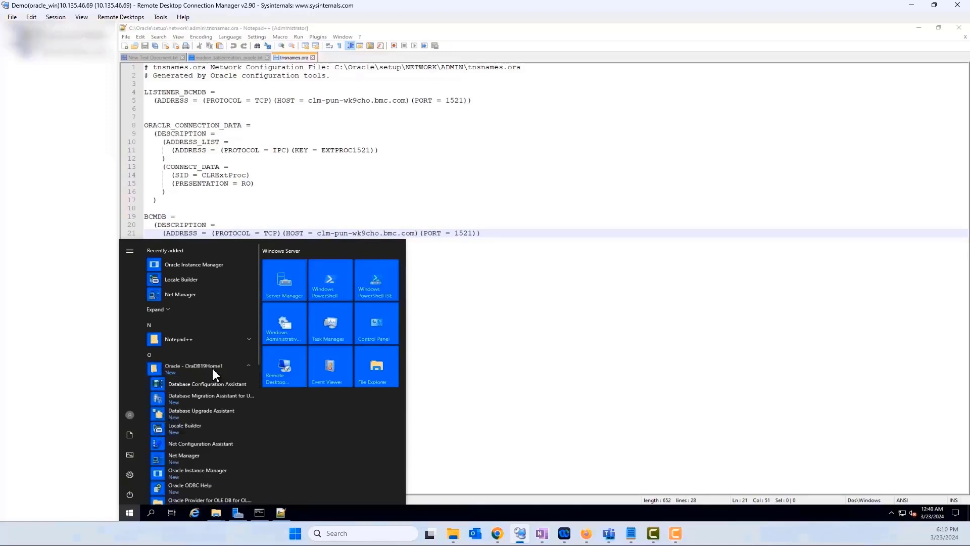
left_click(191, 445)
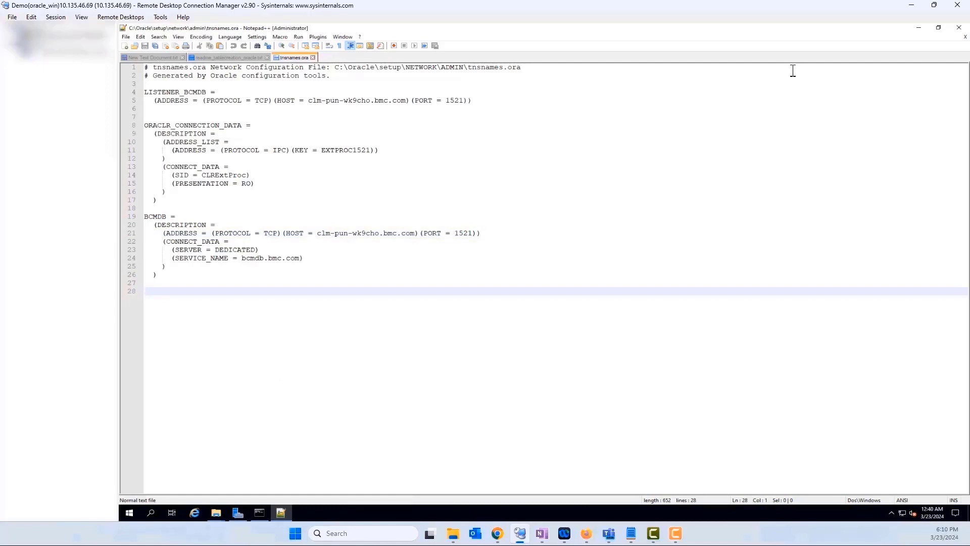
left_click(920, 29)
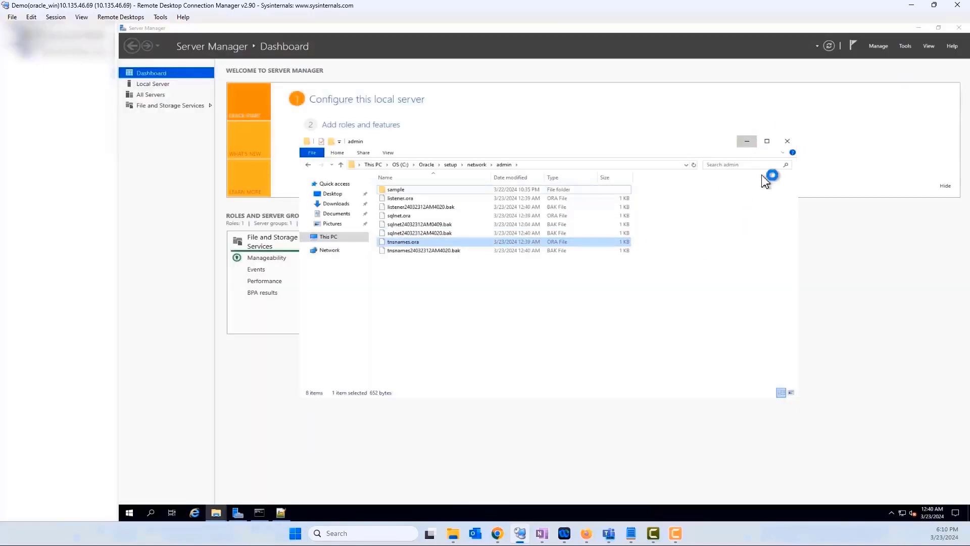
Choose Local Net Service Name configuration and opt to add a new net service name.
left_click(747, 142)
left_click(544, 299)
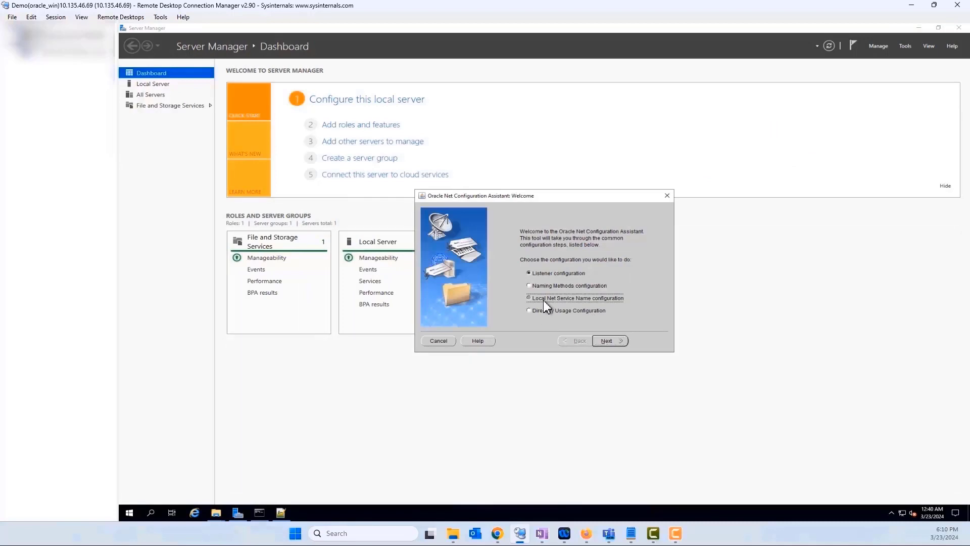
left_click(619, 341)
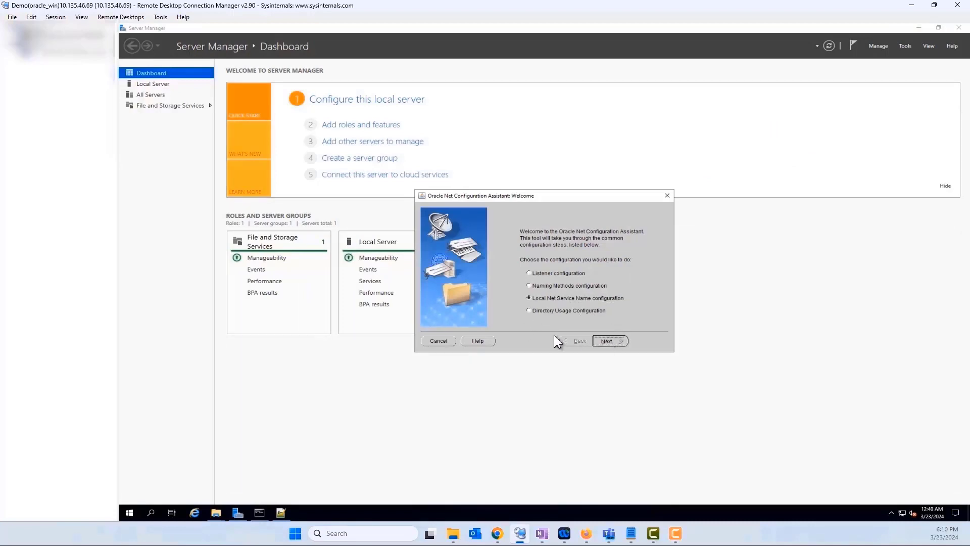
left_click(606, 342)
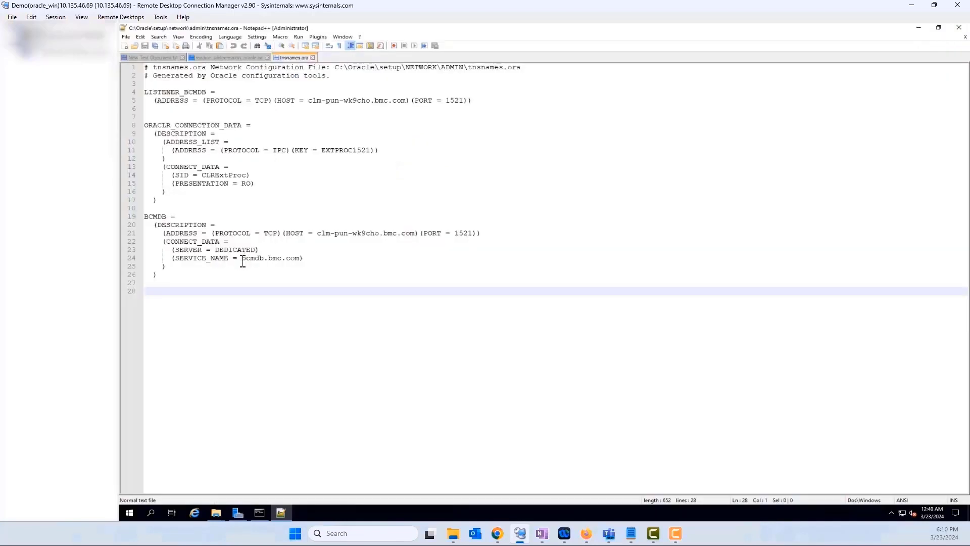
Copy bcmdb.bmc.com from tnsnames.ora and paste it as the Service Name.
mouse_move(245, 259)
left_mouse_down()
mouse_move(306, 267)
mouse_move(240, 259)
left_mouse_up()
key("ctrl+c")
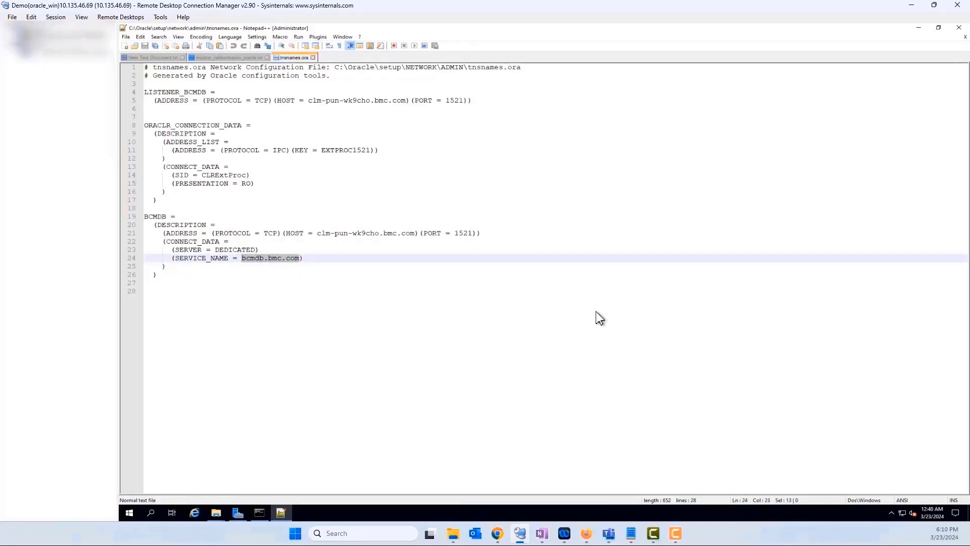
left_click(919, 27)
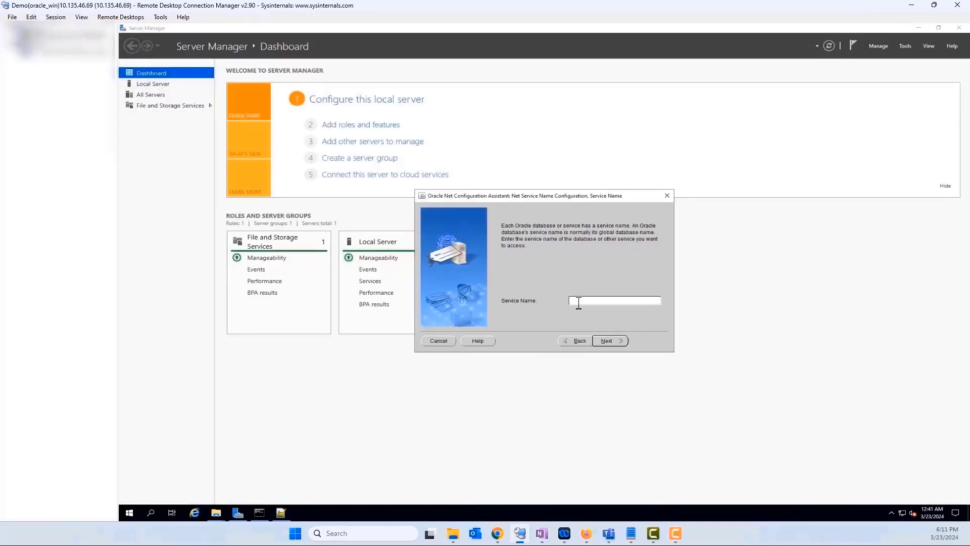
key("ctrl+v")
Choose TCP and paste the machine name clm-pun-wk9cho, from the hostname command, as Host name.
left_click(608, 342)
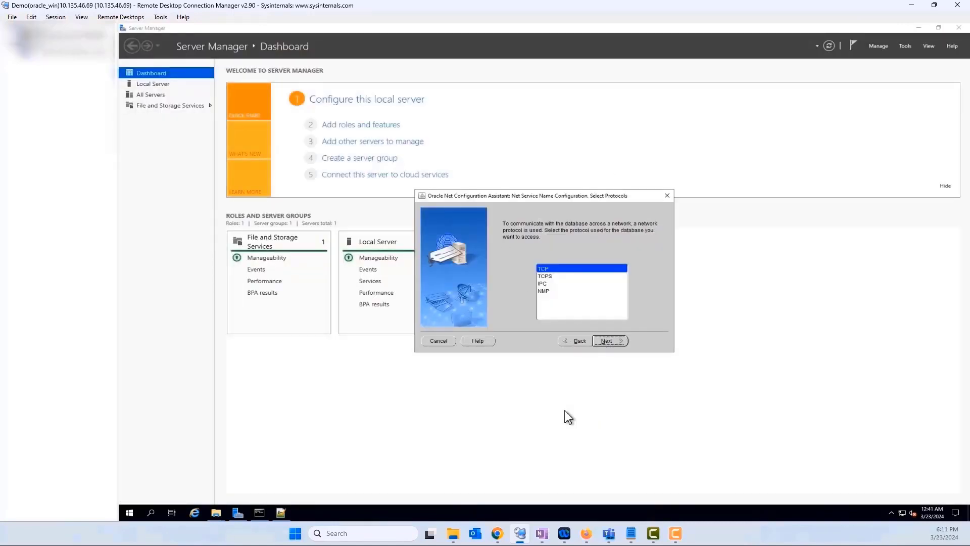
left_click(608, 342)
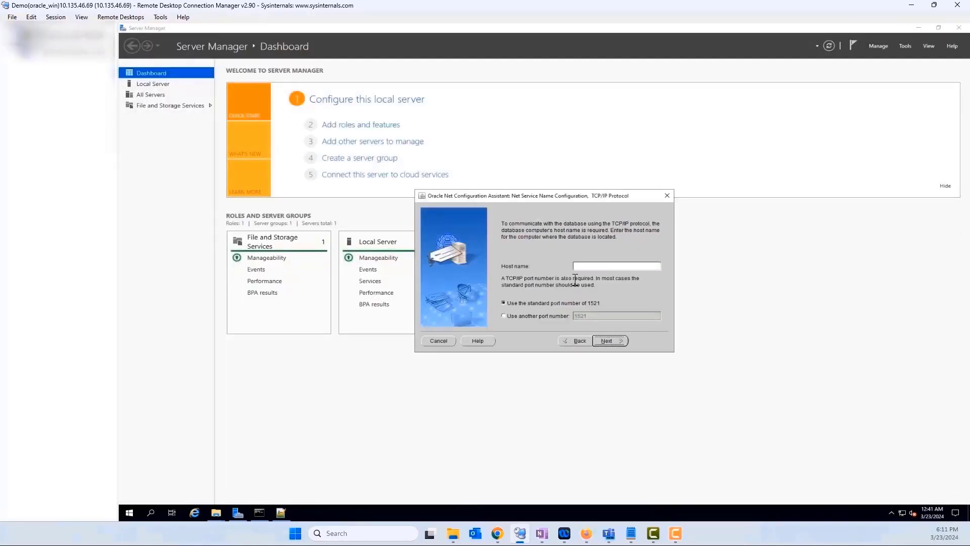
left_click(259, 513)
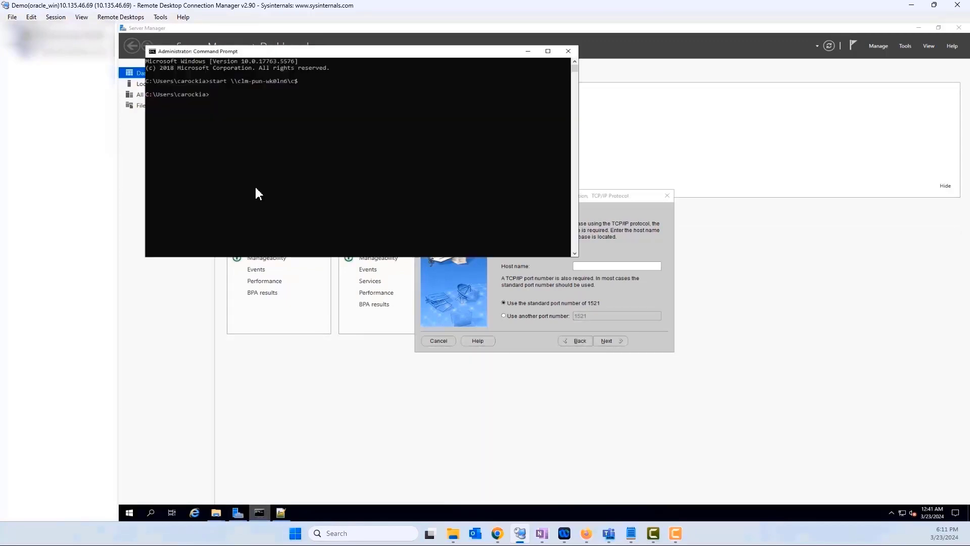
type("hostname")
key("Return")
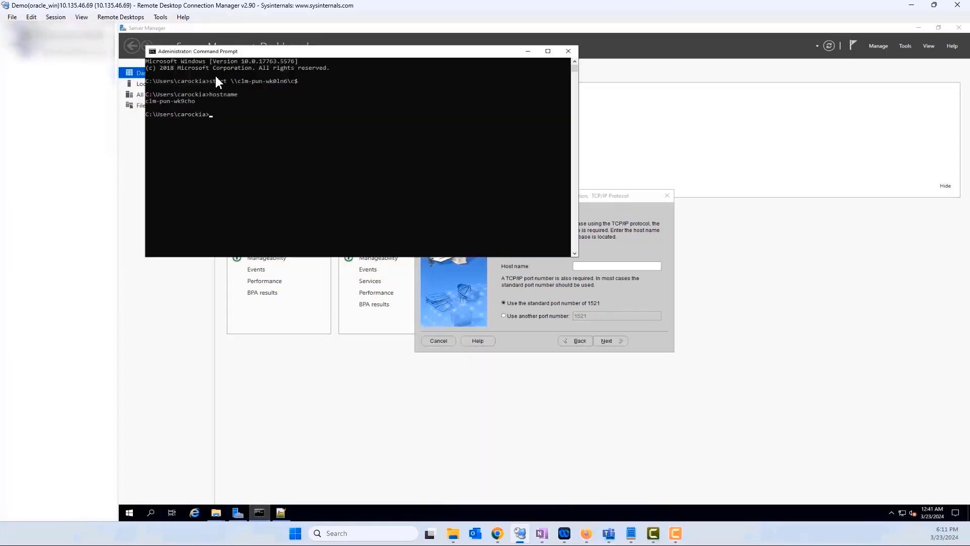
left_click_drag(196, 101, 146, 102)
right_click(146, 101)
left_click(587, 265)
type("clm-pun-wk9cho")
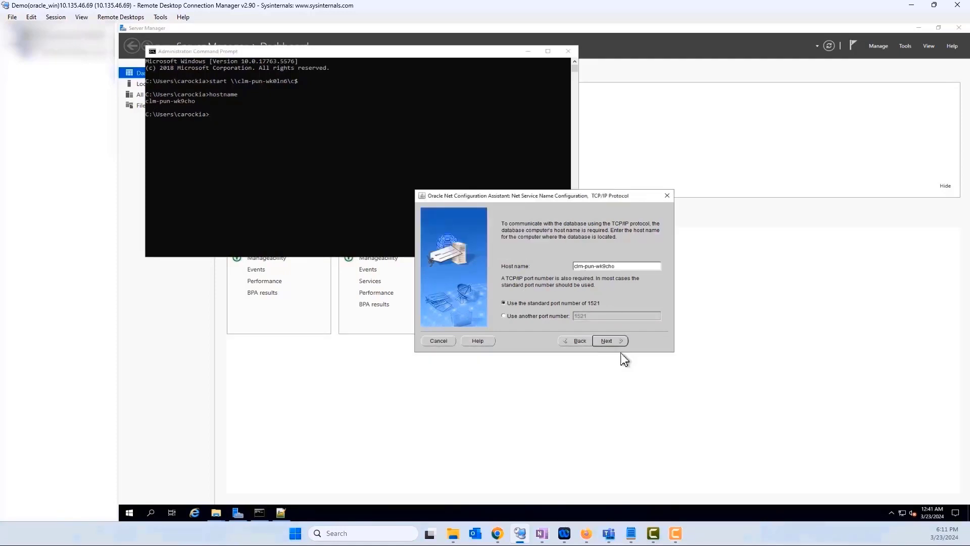
Choose to perform a connection test and enter the system login and its password.
left_click(614, 341)
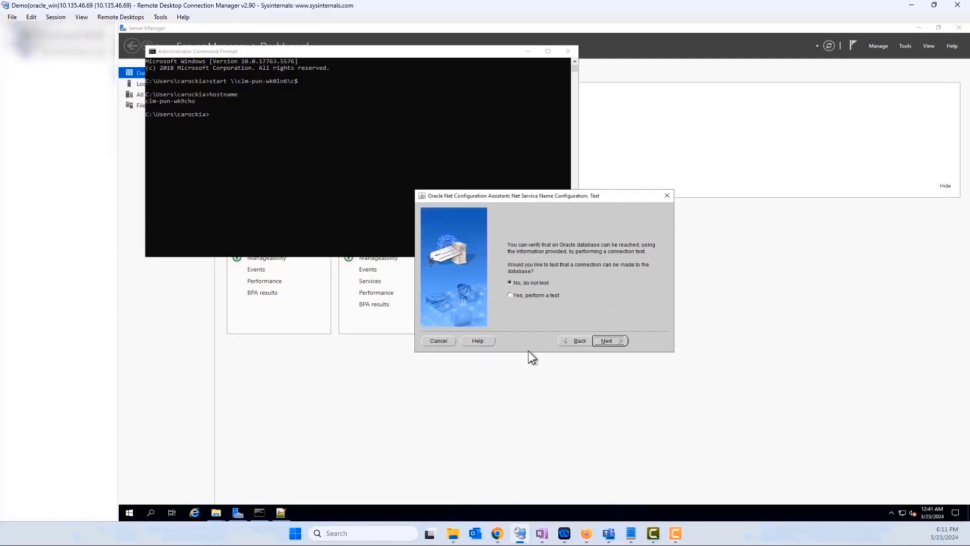
left_click(534, 296)
left_click(610, 343)
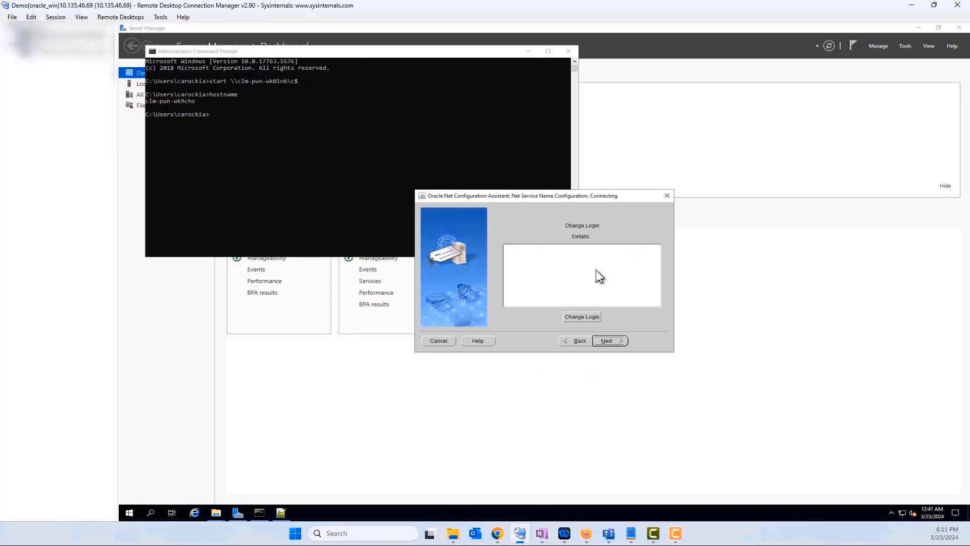
left_click(584, 315)
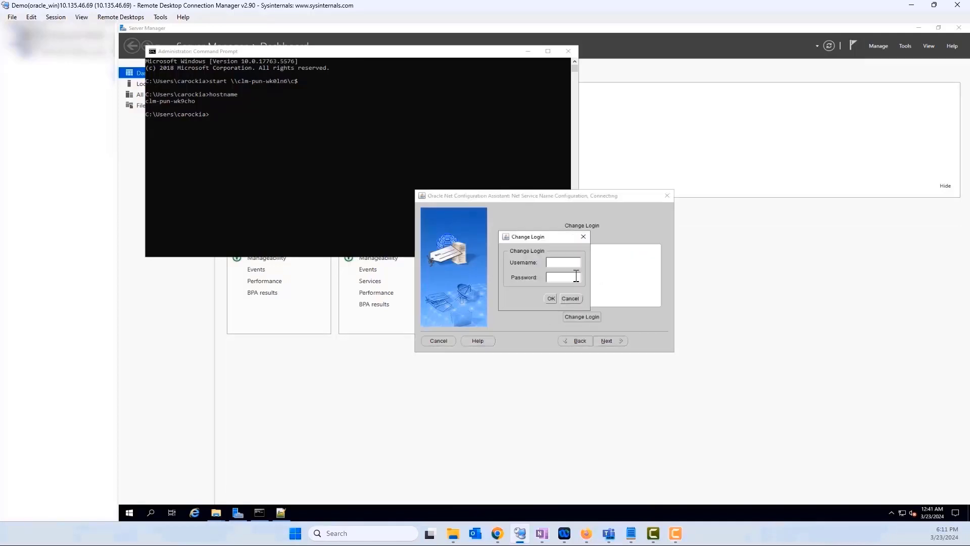
type("system")
type("******")
Confirm the changed login and get a successful connection test.
left_click(550, 298)
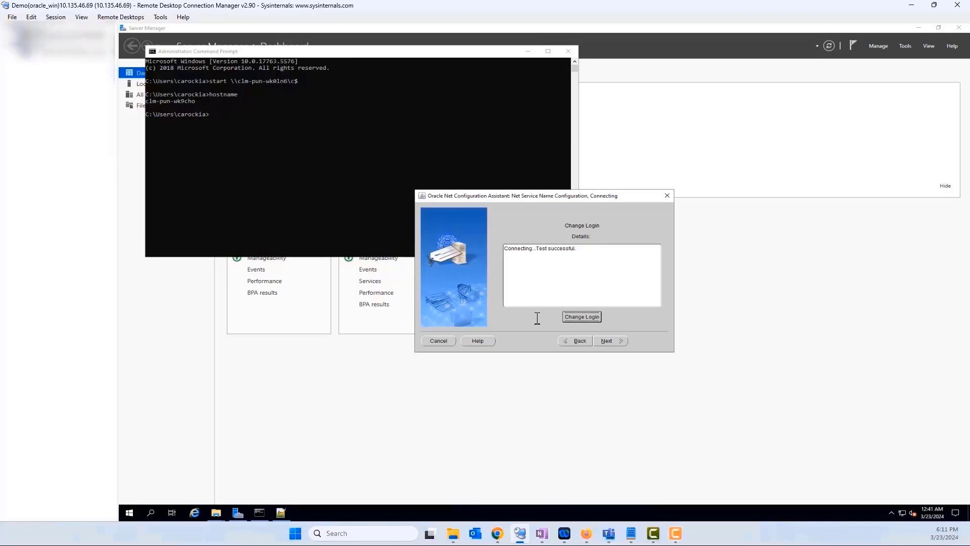
left_click_drag(579, 248, 507, 250)
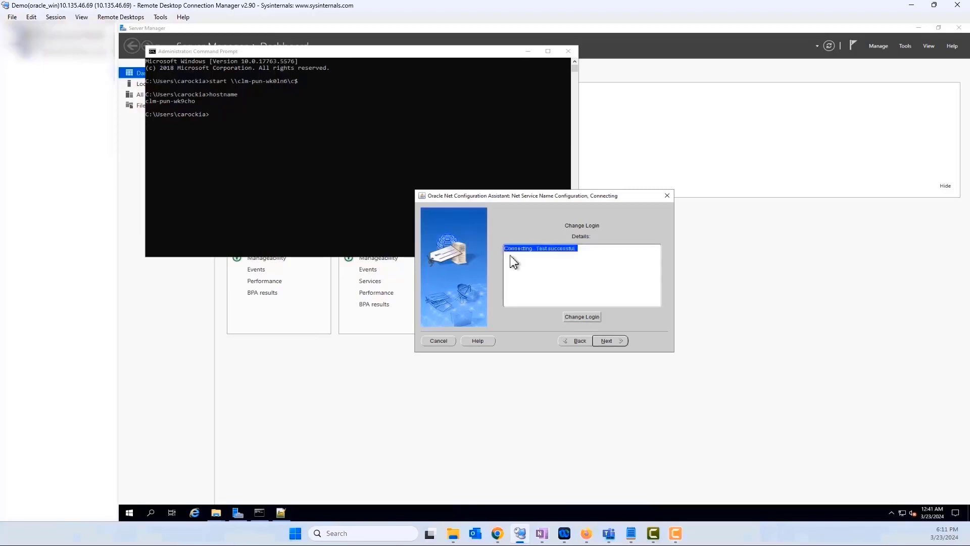
left_click(603, 342)
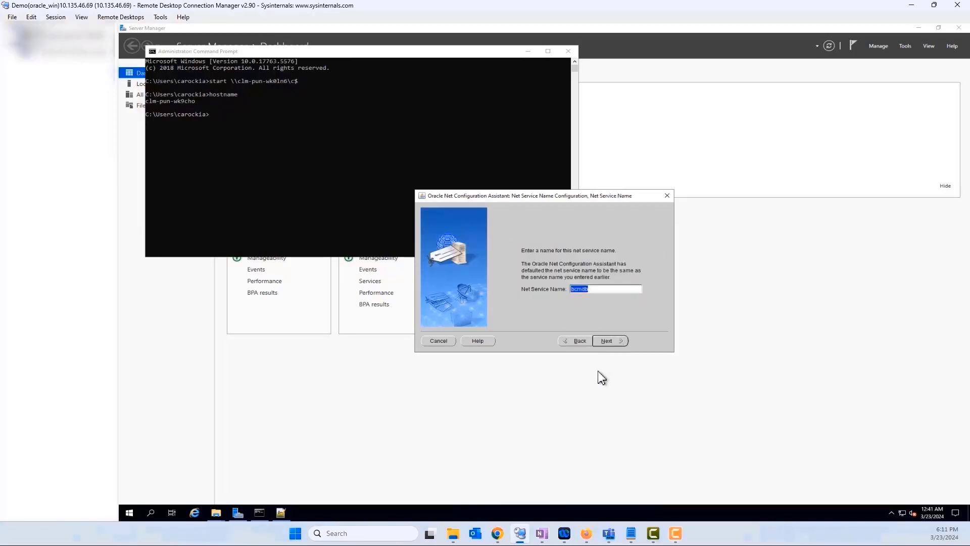
Name the net service bcmdb_ns, decline configuring another, and finish the assistant.
left_click(596, 292)
left_click_drag(604, 291, 541, 290)
left_click(598, 291)
type("_ns")
left_click(612, 342)
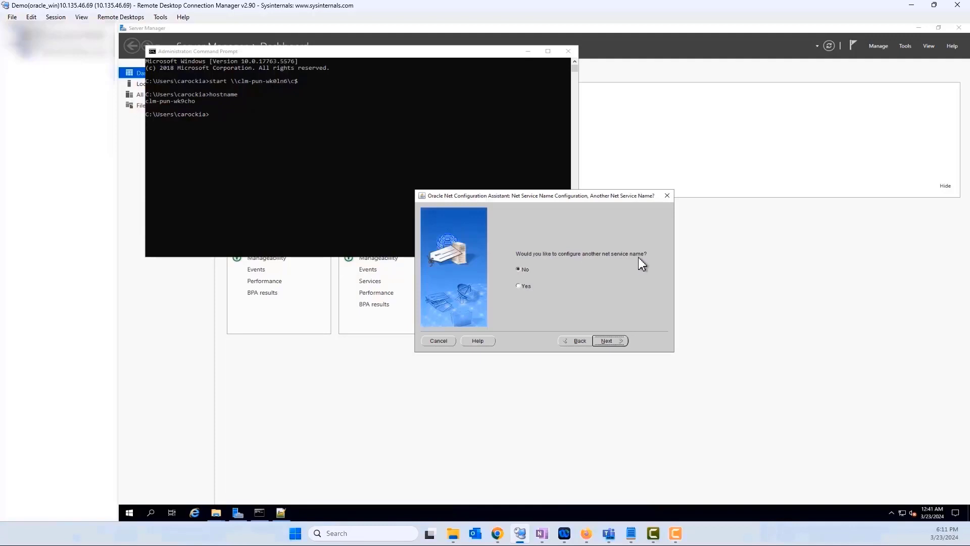
left_click(608, 341)
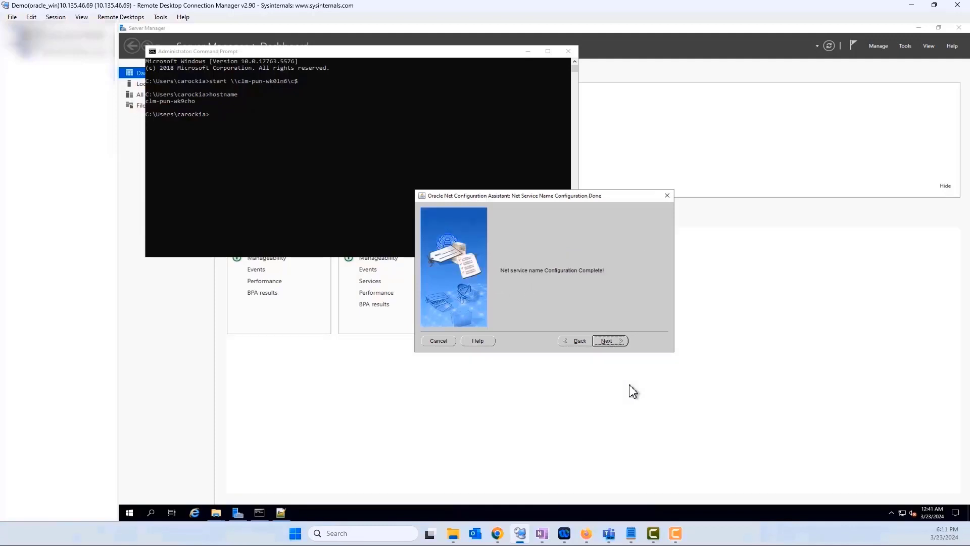
left_click(620, 344)
key("Return")
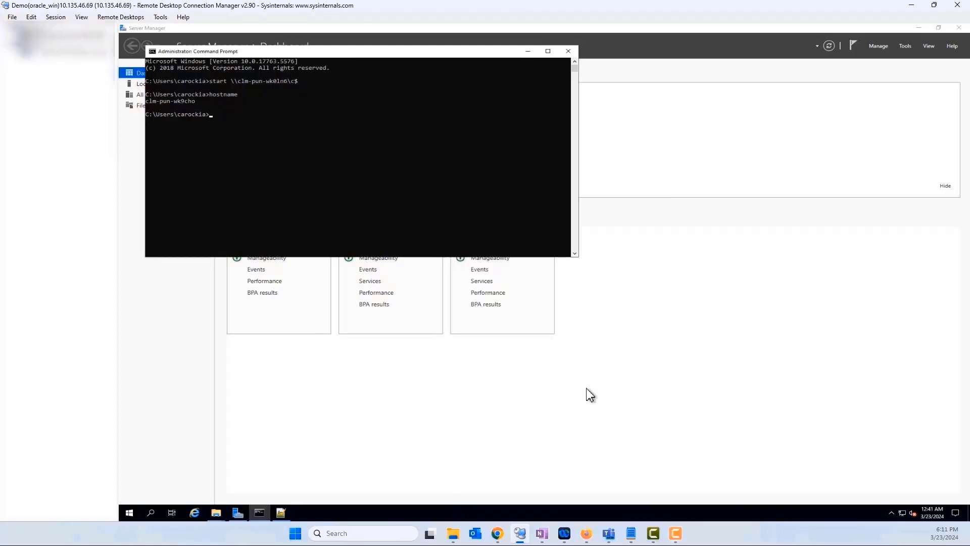